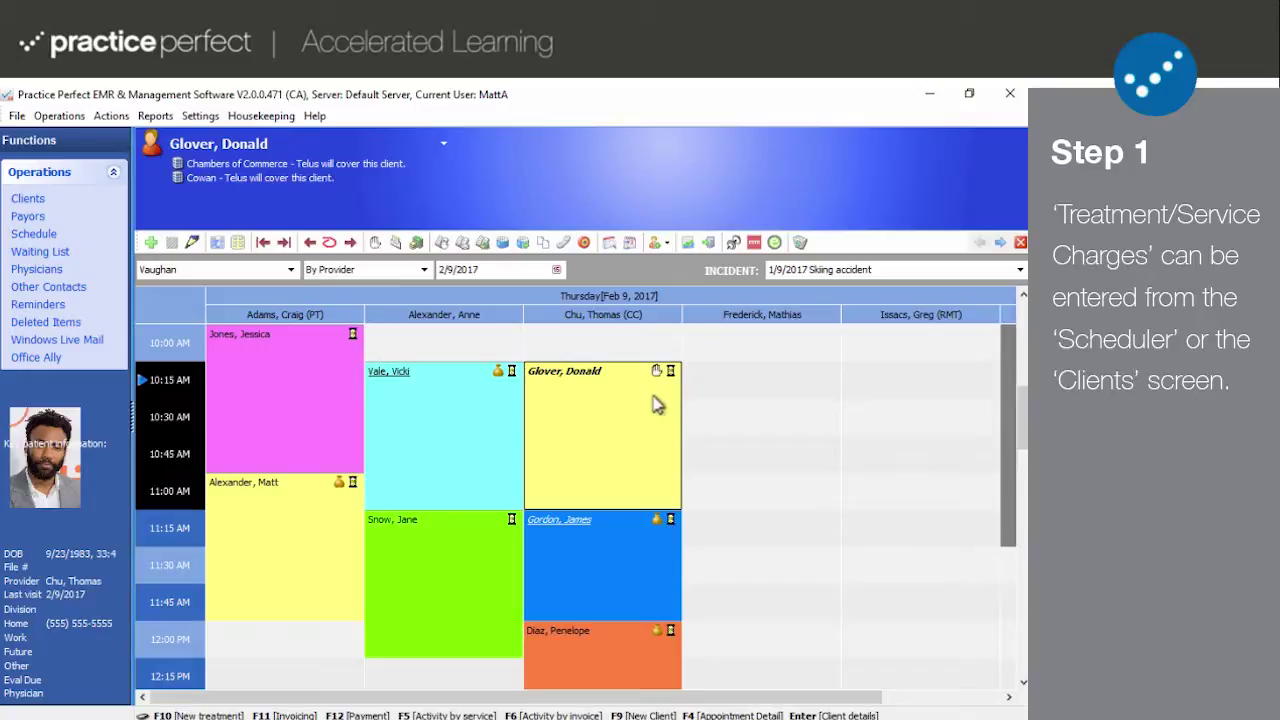
Step: Start a new treatment for the client in the green 11:15 AM appointment and set its fee item to Motion EX
left_click(458, 543)
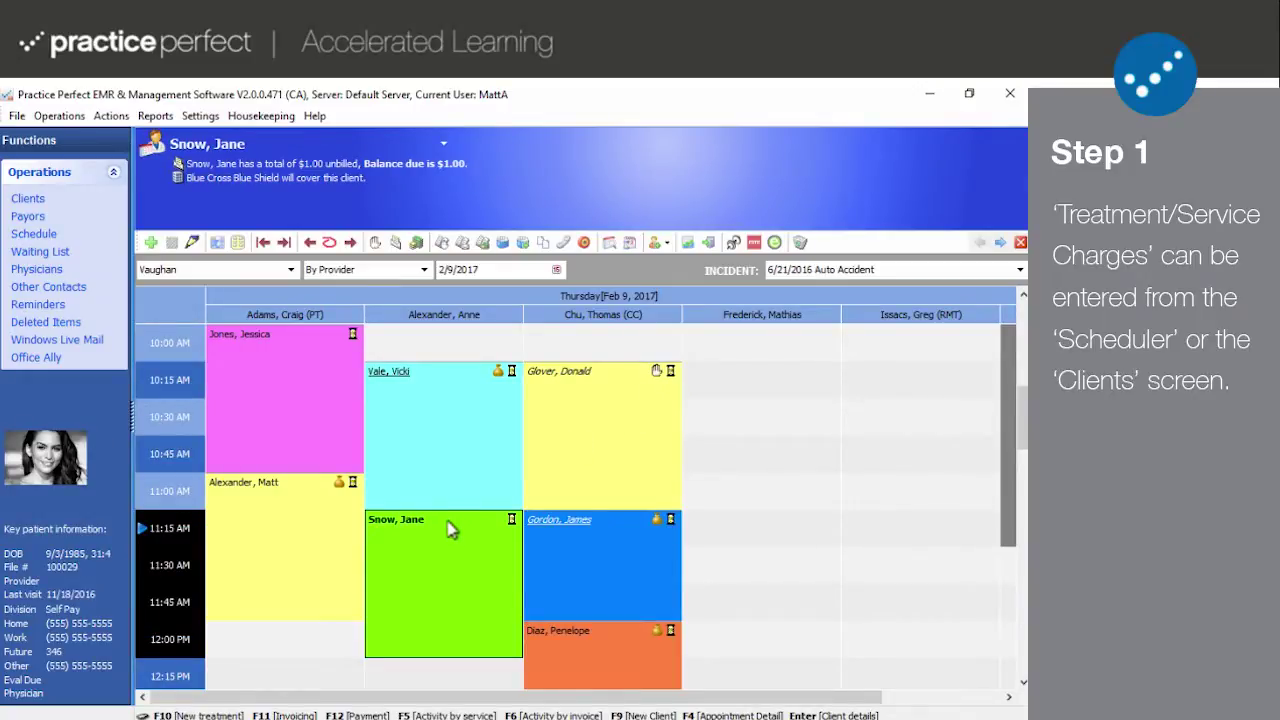
left_click(375, 244)
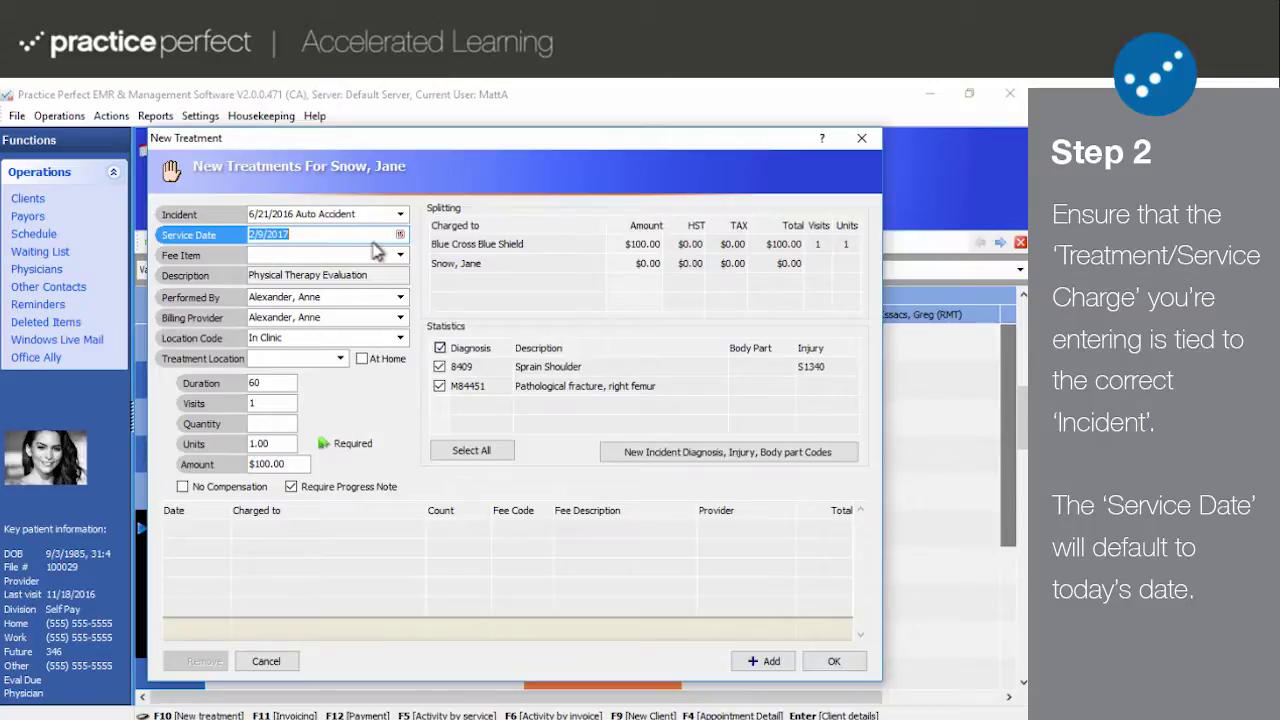
left_click(381, 216)
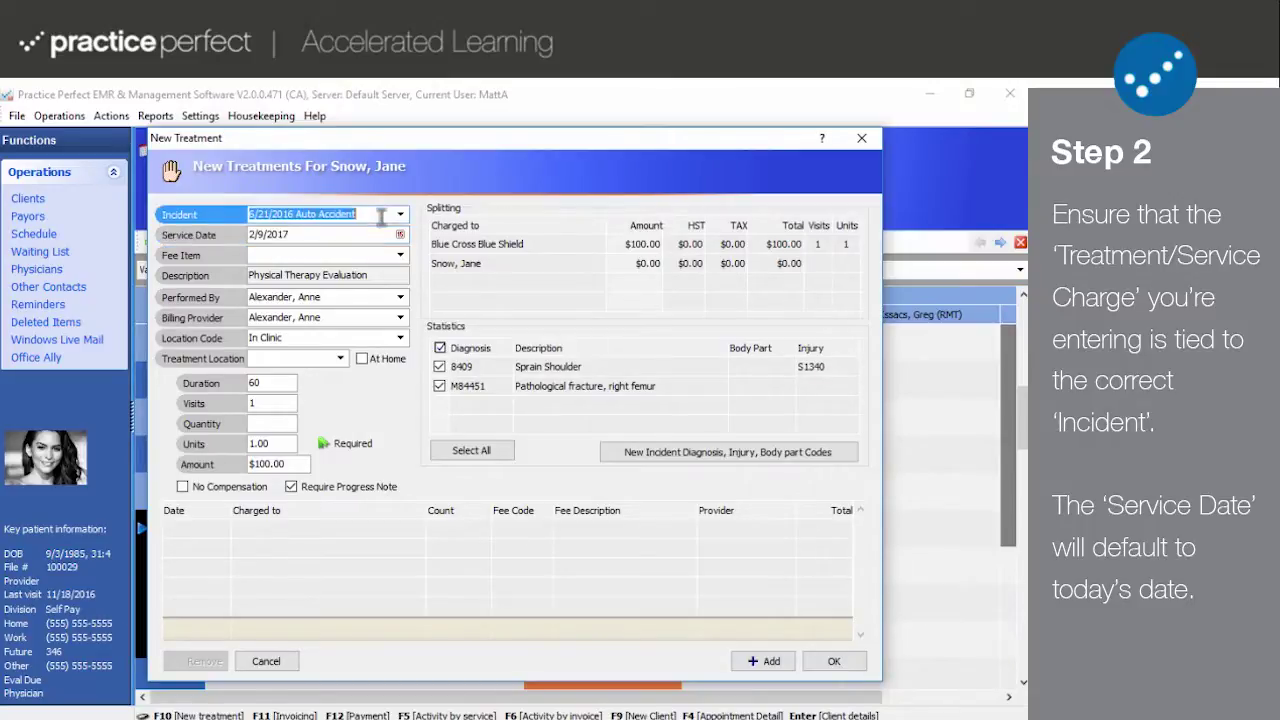
left_click(368, 235)
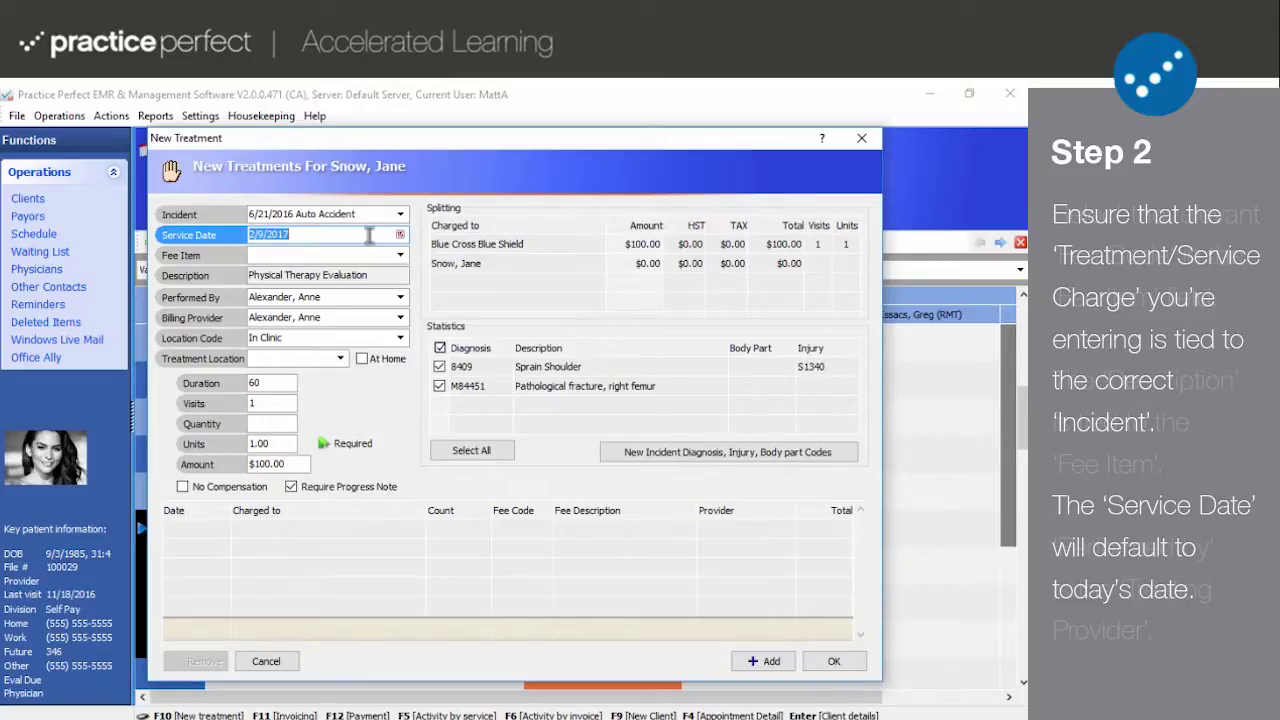
left_click(400, 256)
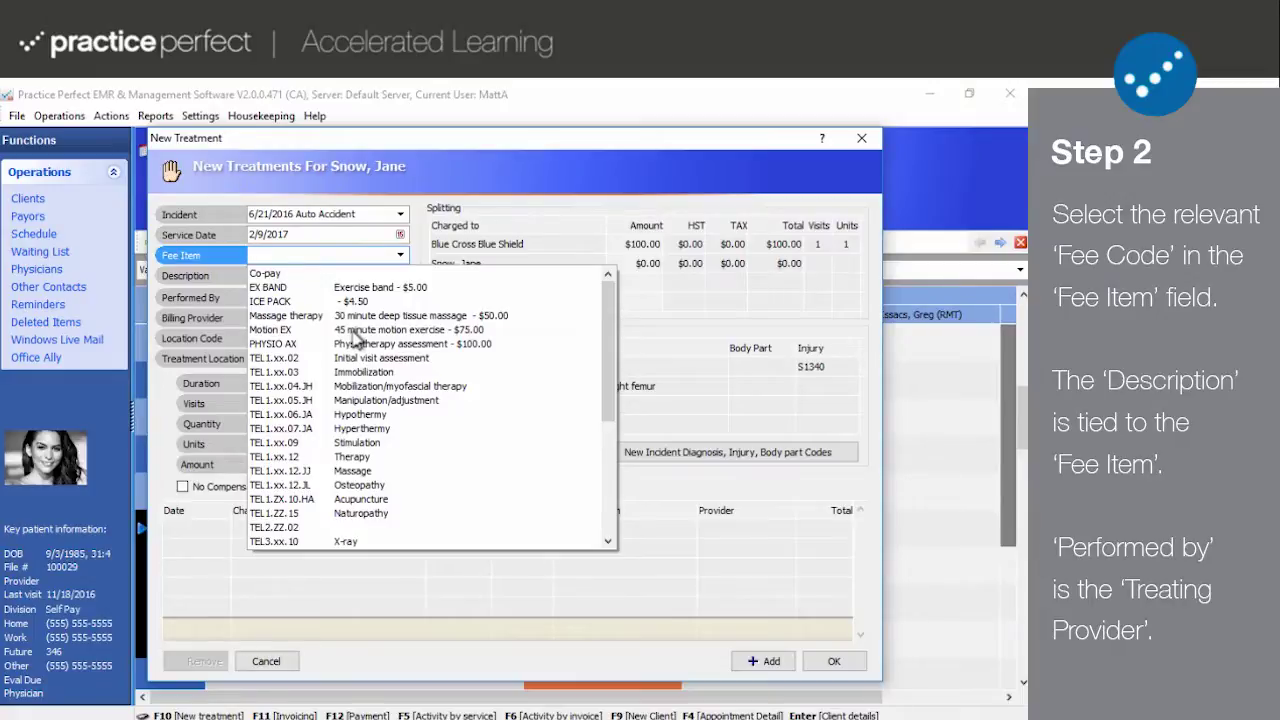
left_click(352, 330)
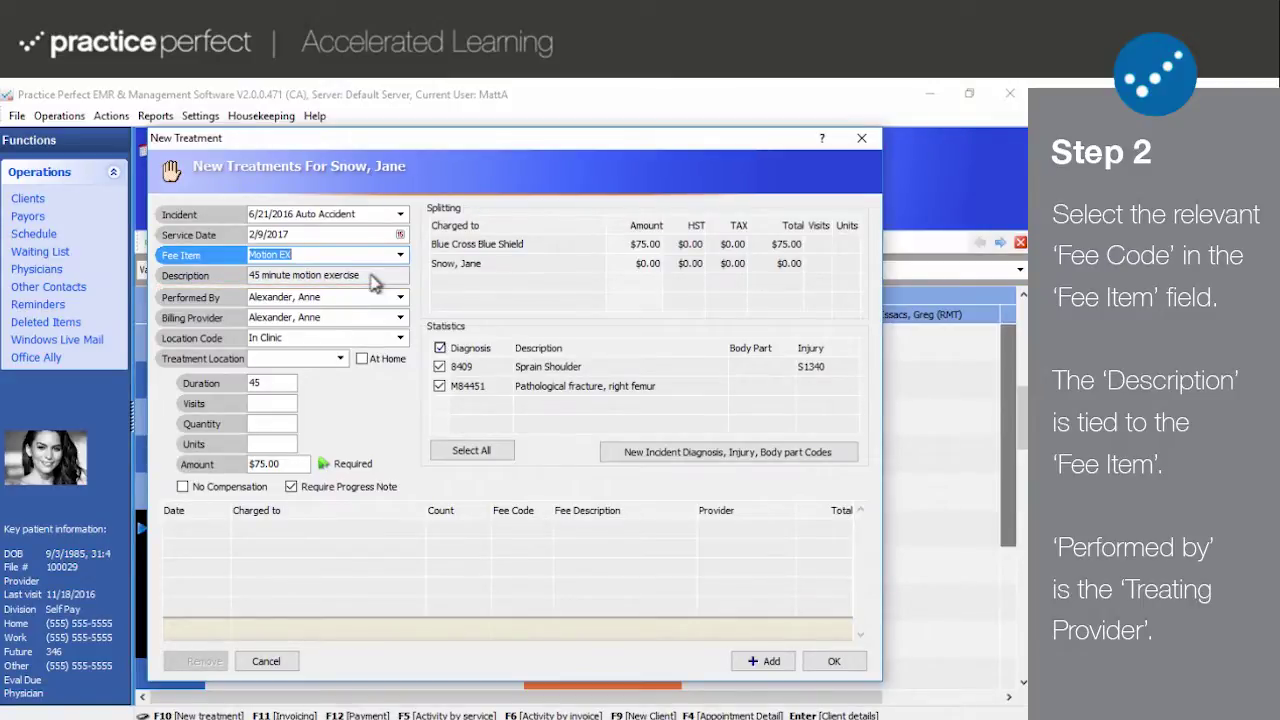
Step: Review the treatment's performing and billing providers, location code, treatment location, duration, visits, quantity, units and amount
left_click(369, 296)
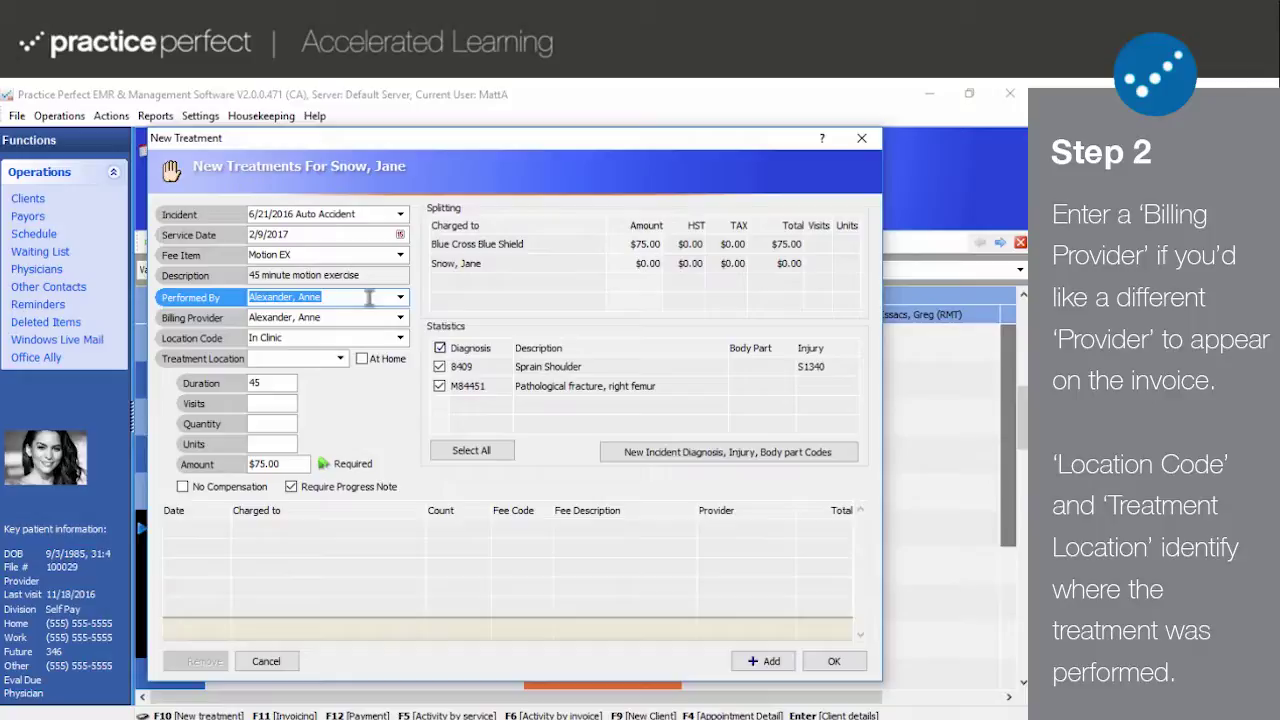
left_click(369, 316)
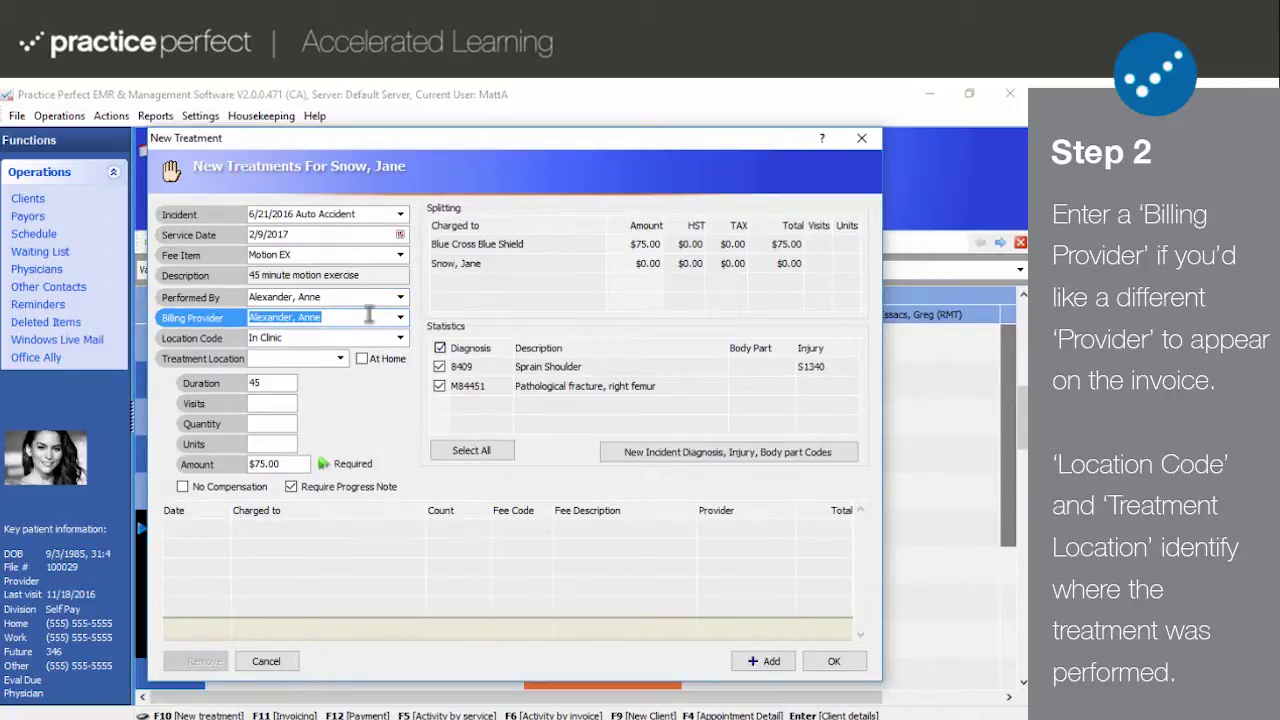
left_click(348, 337)
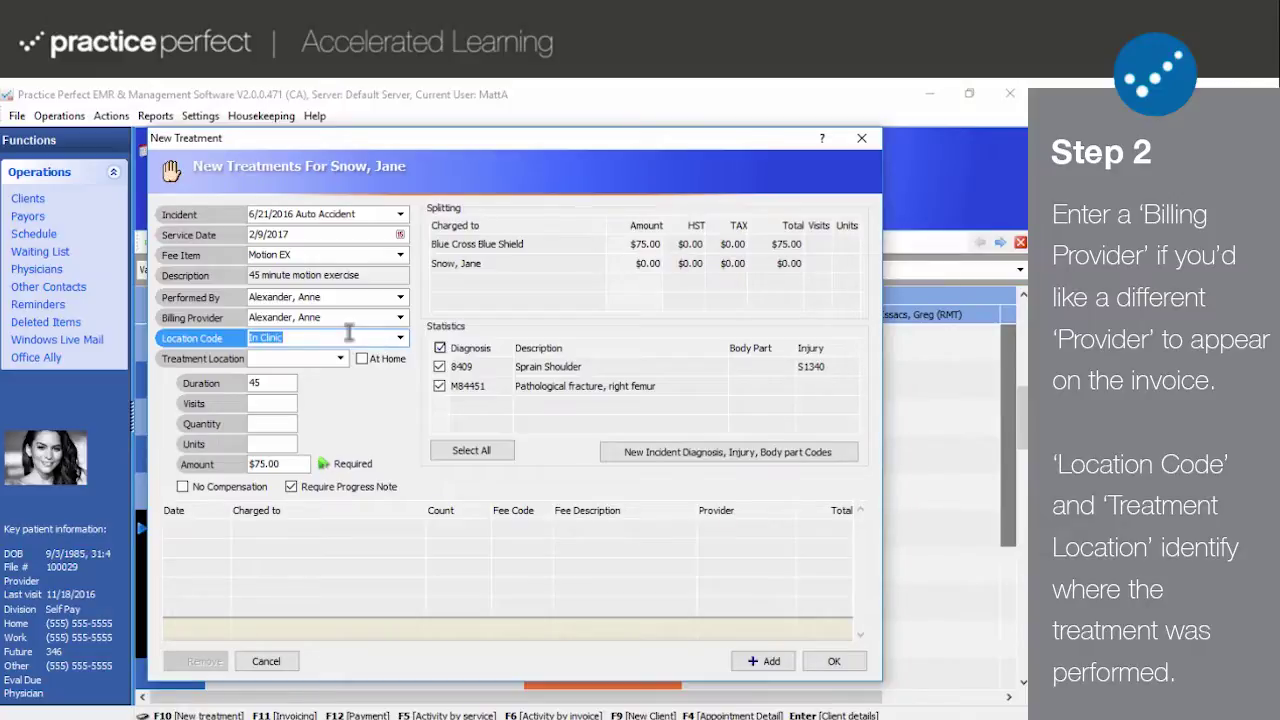
left_click(309, 357)
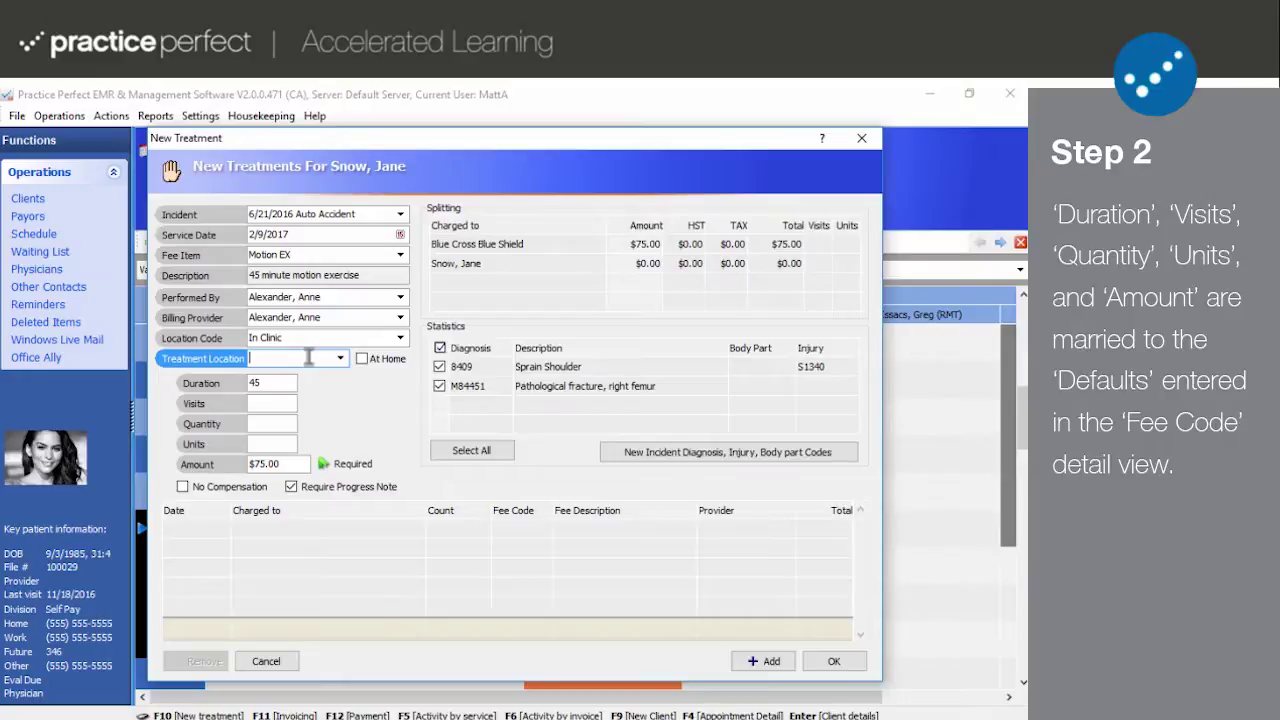
left_click(272, 383)
left_click(277, 404)
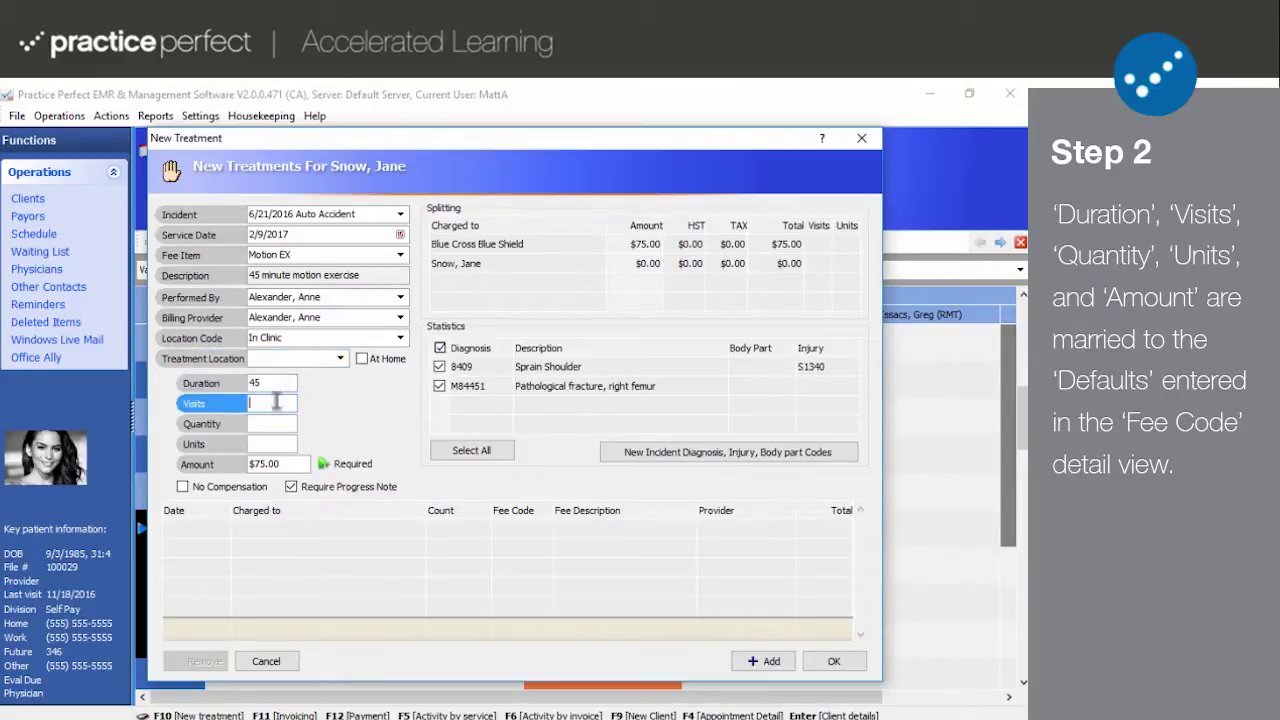
left_click(274, 424)
left_click(270, 444)
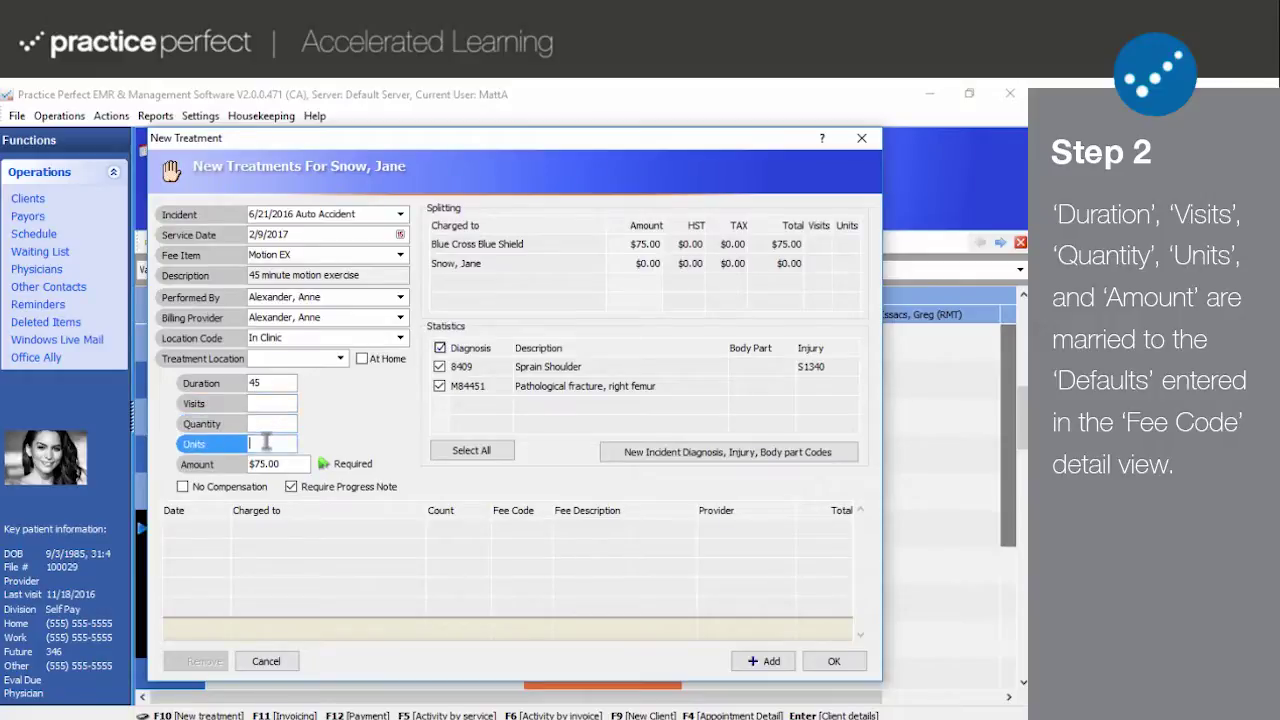
left_click(284, 463)
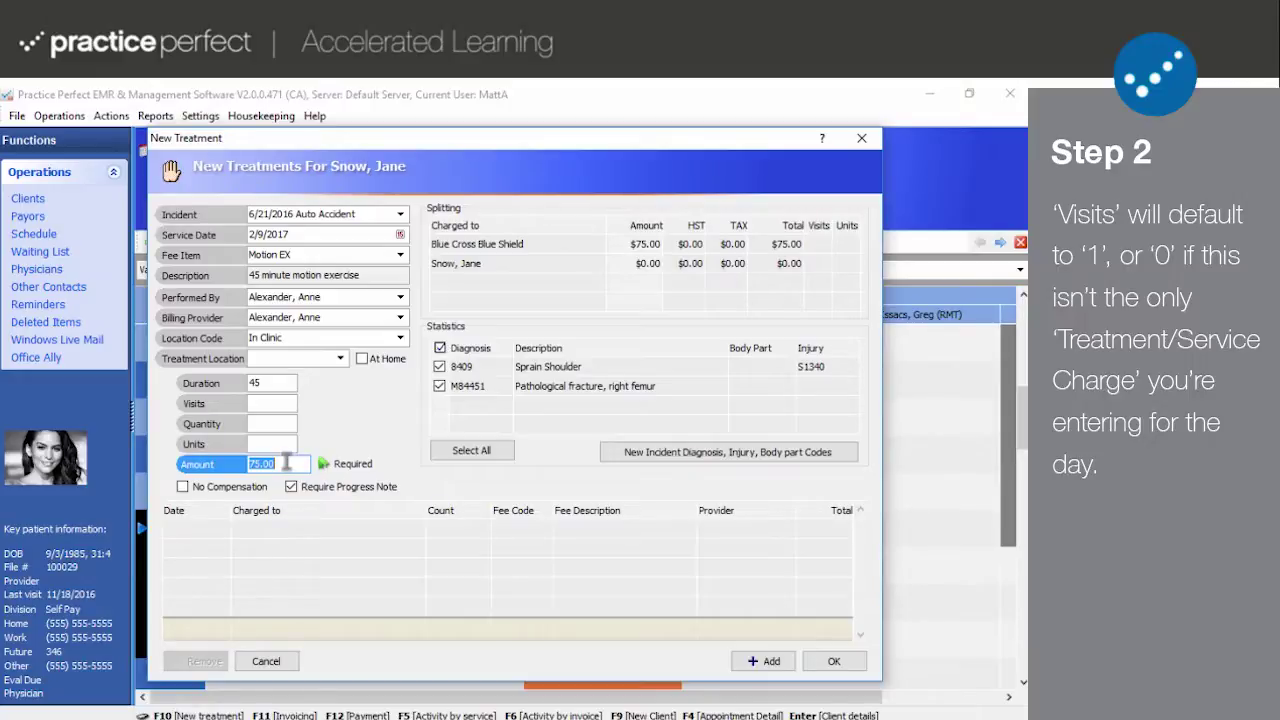
Step: Set the treatment's visits to 1 and enable No Compensation
left_click(288, 403)
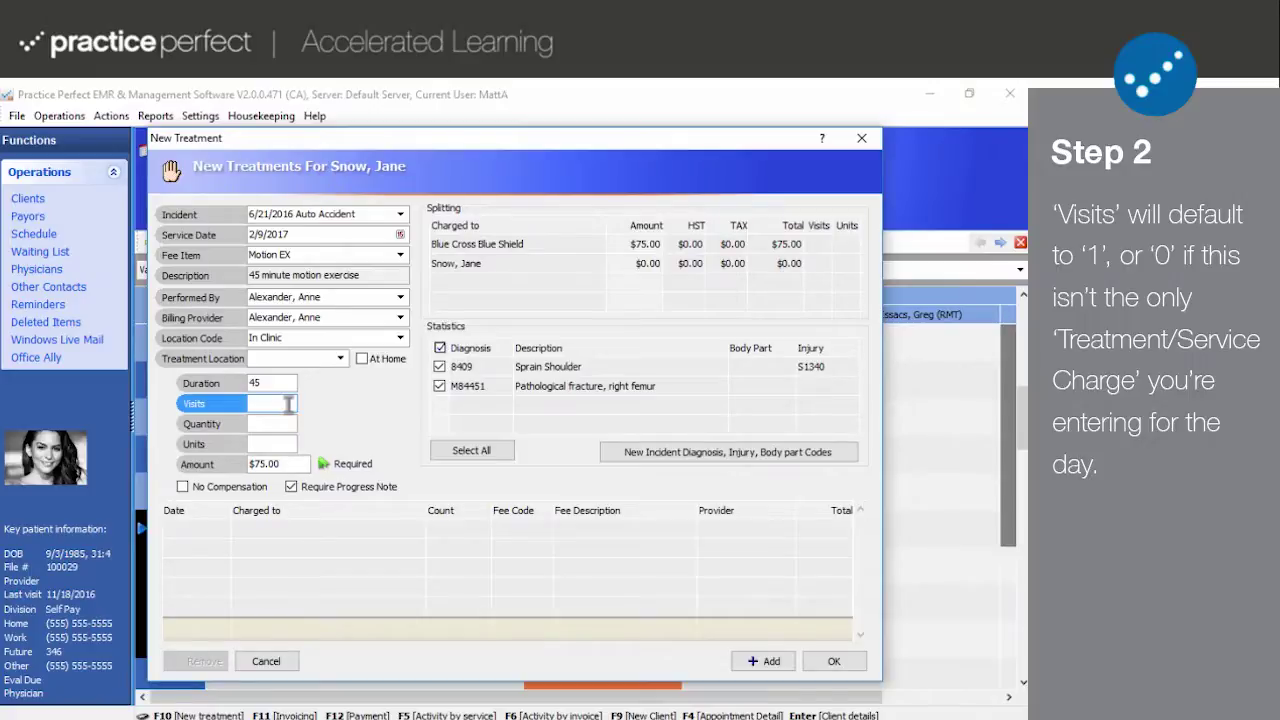
type("1")
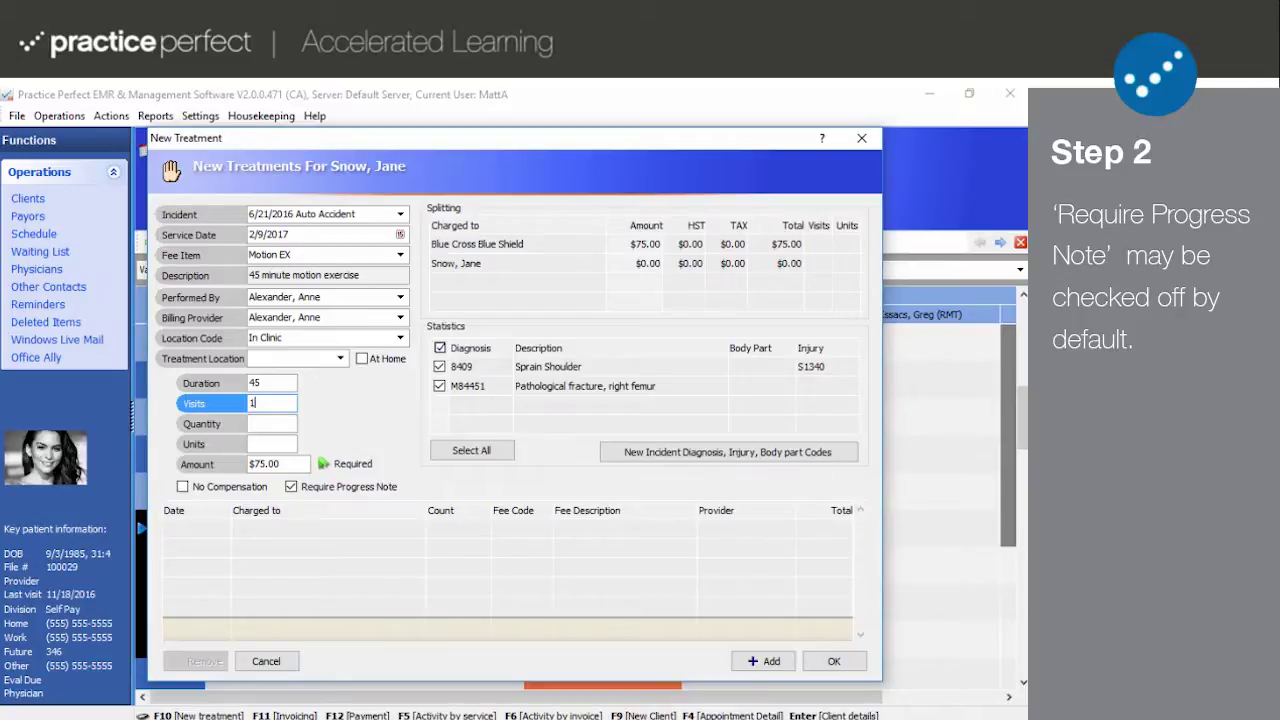
left_click(183, 490)
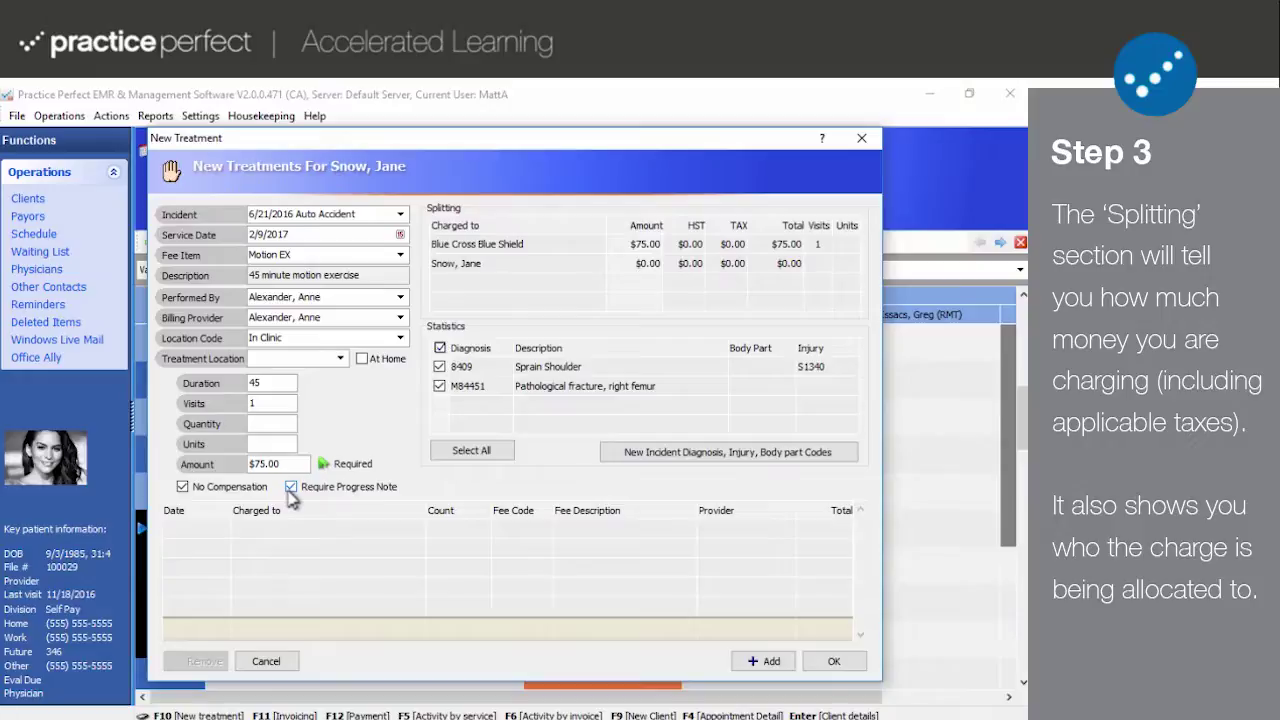
Step: Examine how the charge is split between Blue Cross Blue Shield and the client, including the amount, HST and visits
left_click(492, 249)
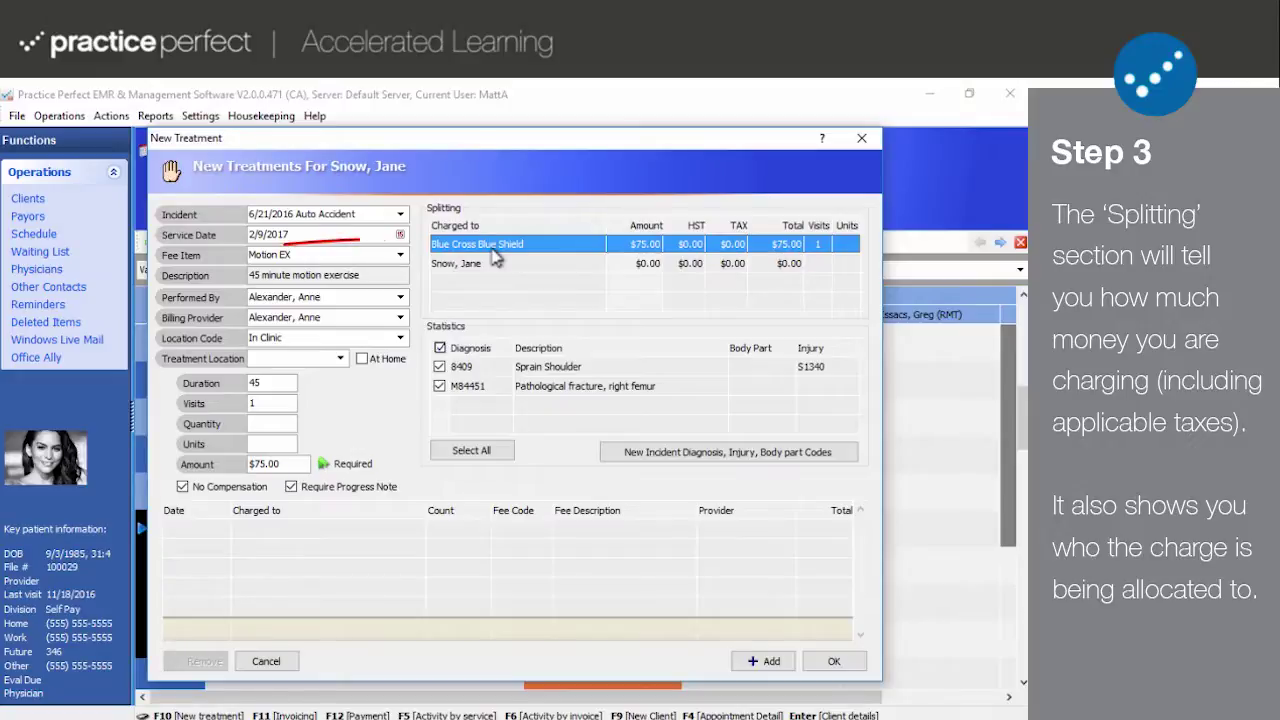
left_click(490, 263)
key("Up")
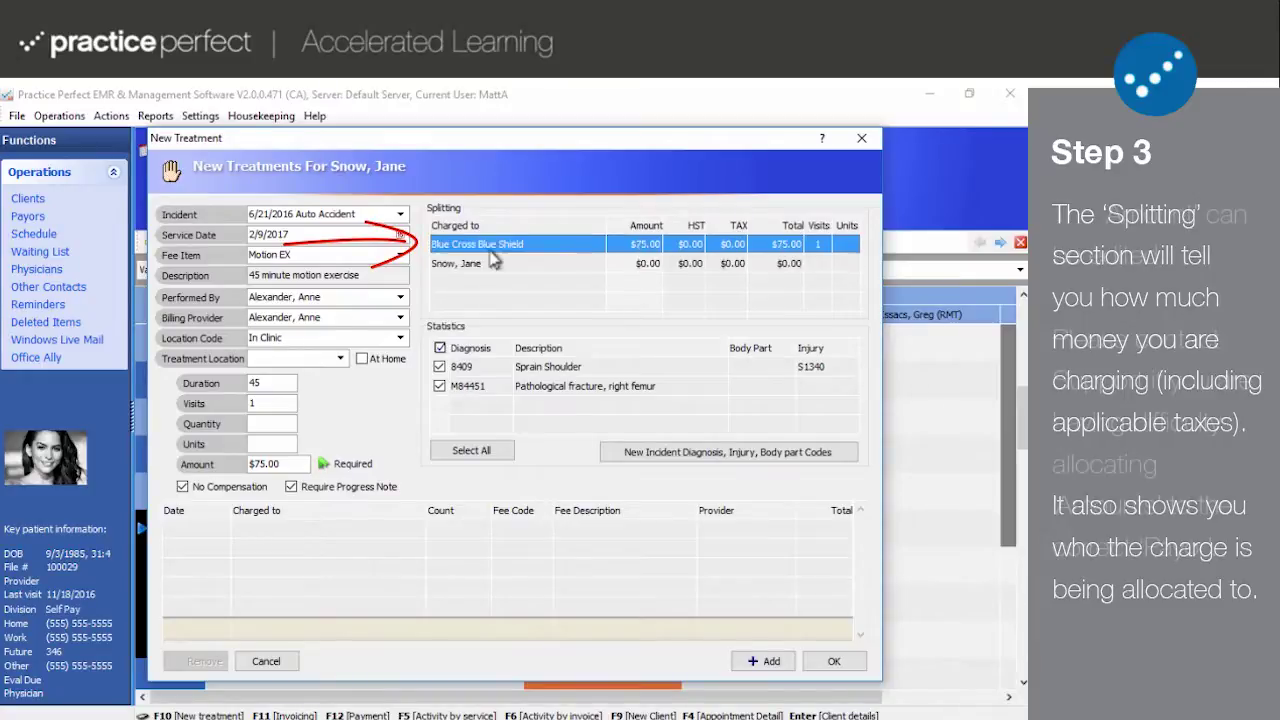
left_click(648, 251)
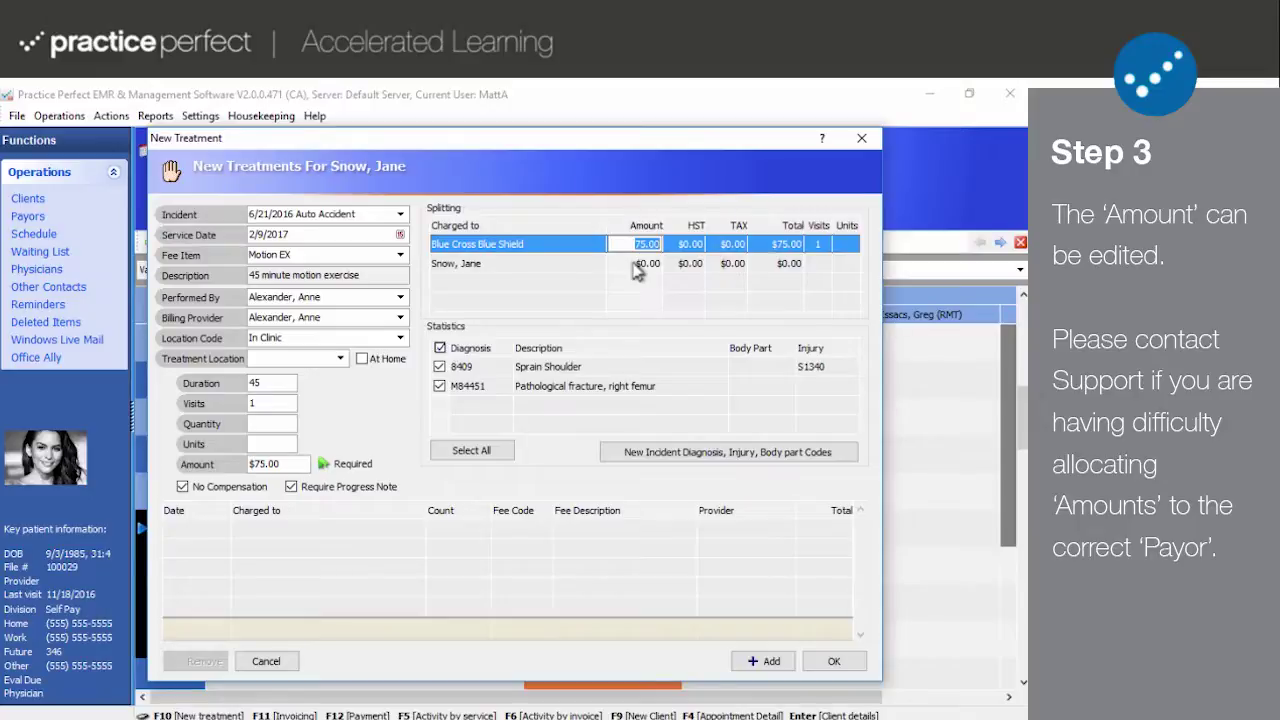
left_click(694, 249)
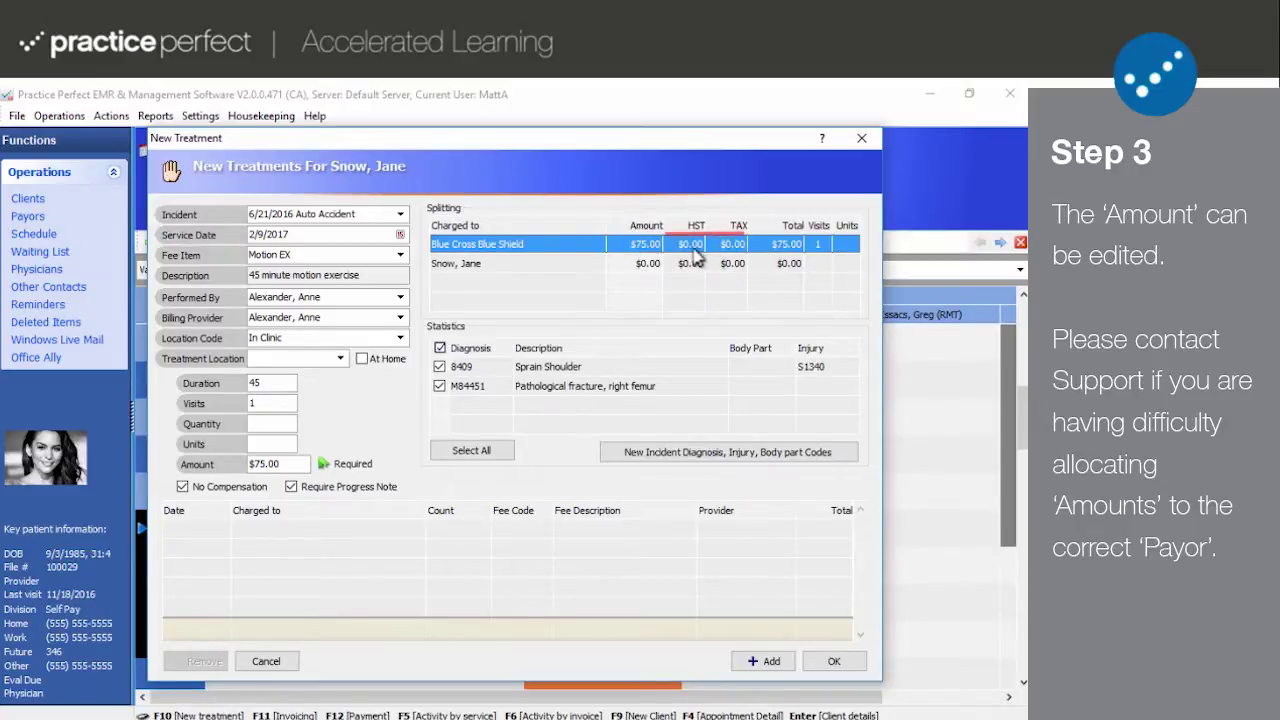
left_click(815, 250)
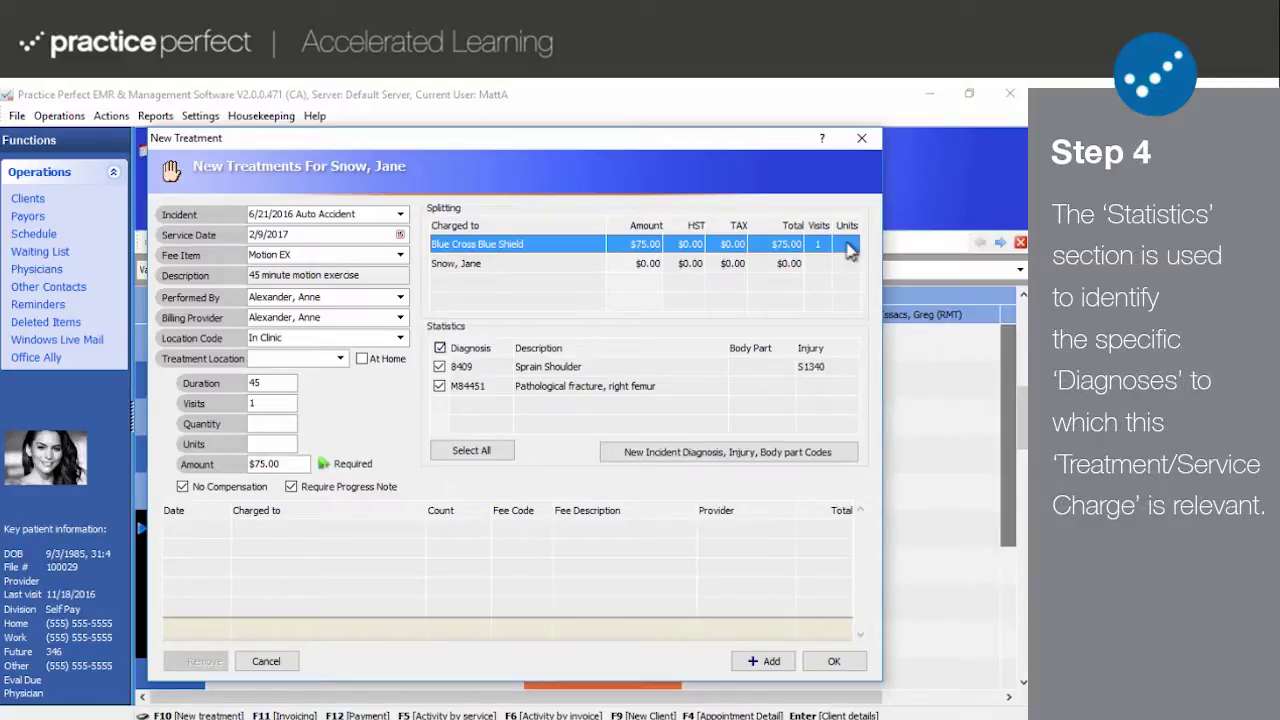
Step: Add diagnosis 2313, Fracture Ankle, as a new row in the incident's statistics
left_click(615, 370)
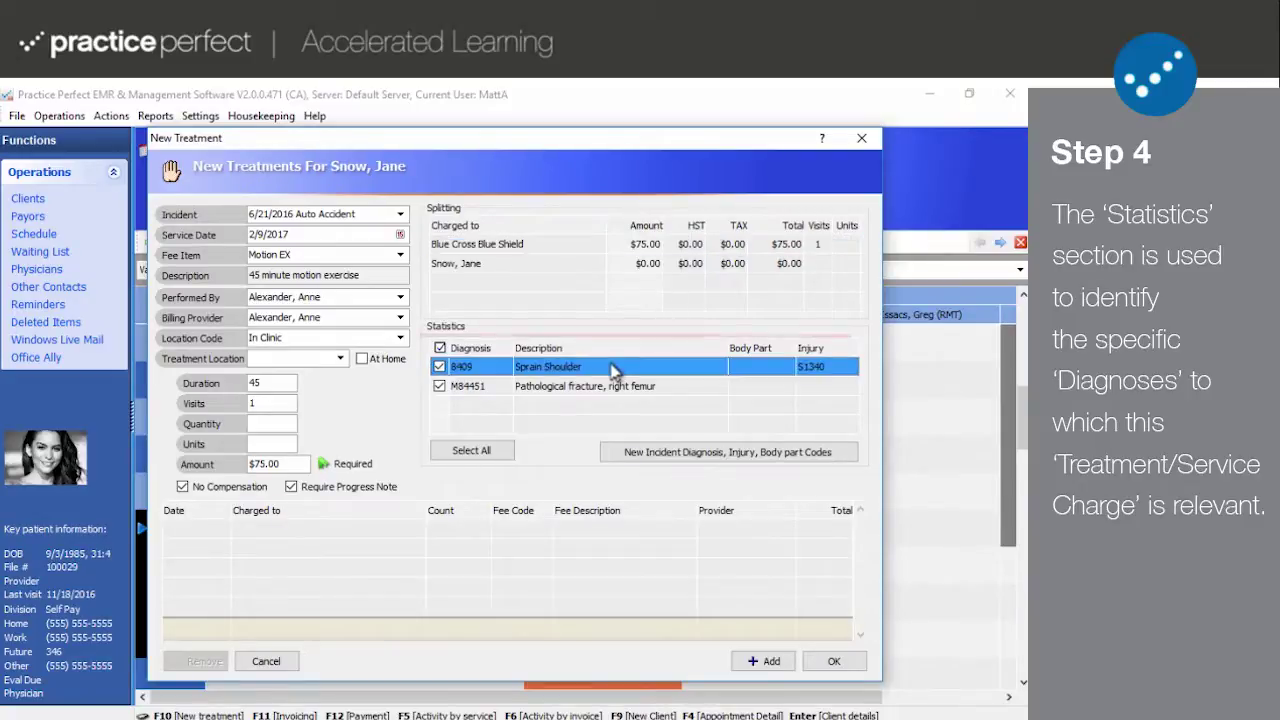
left_click(631, 455)
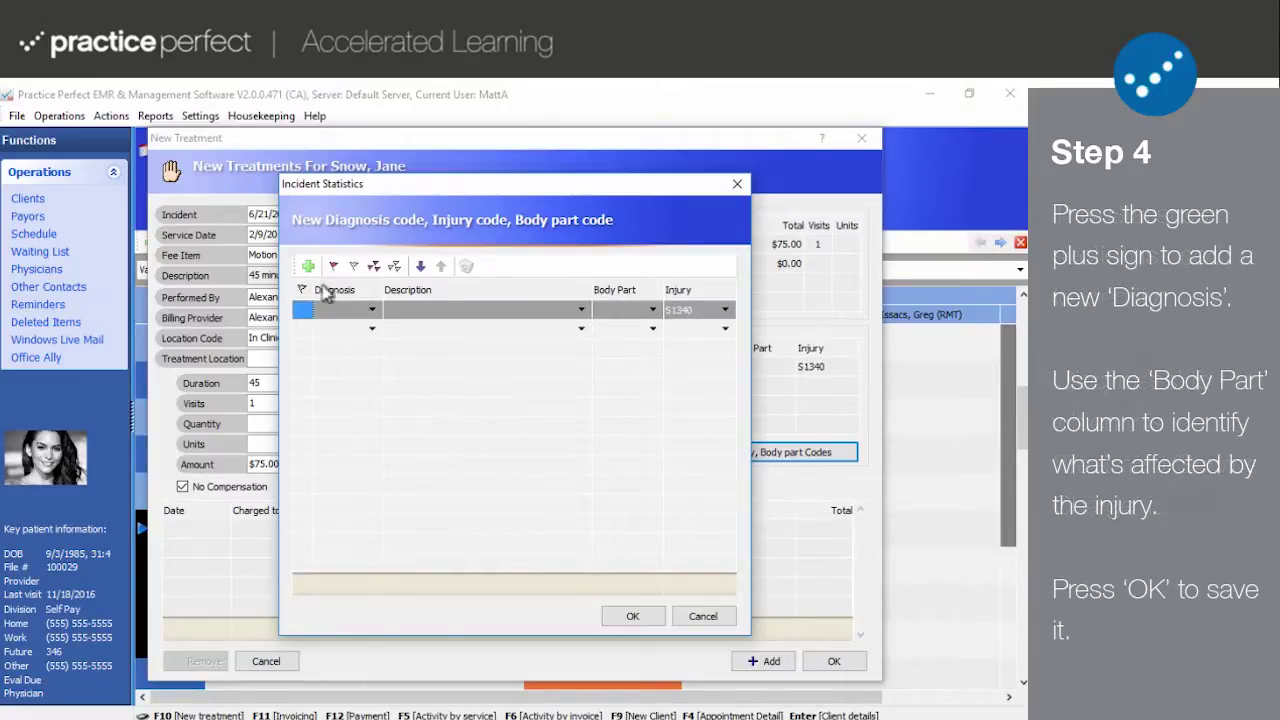
left_click(308, 266)
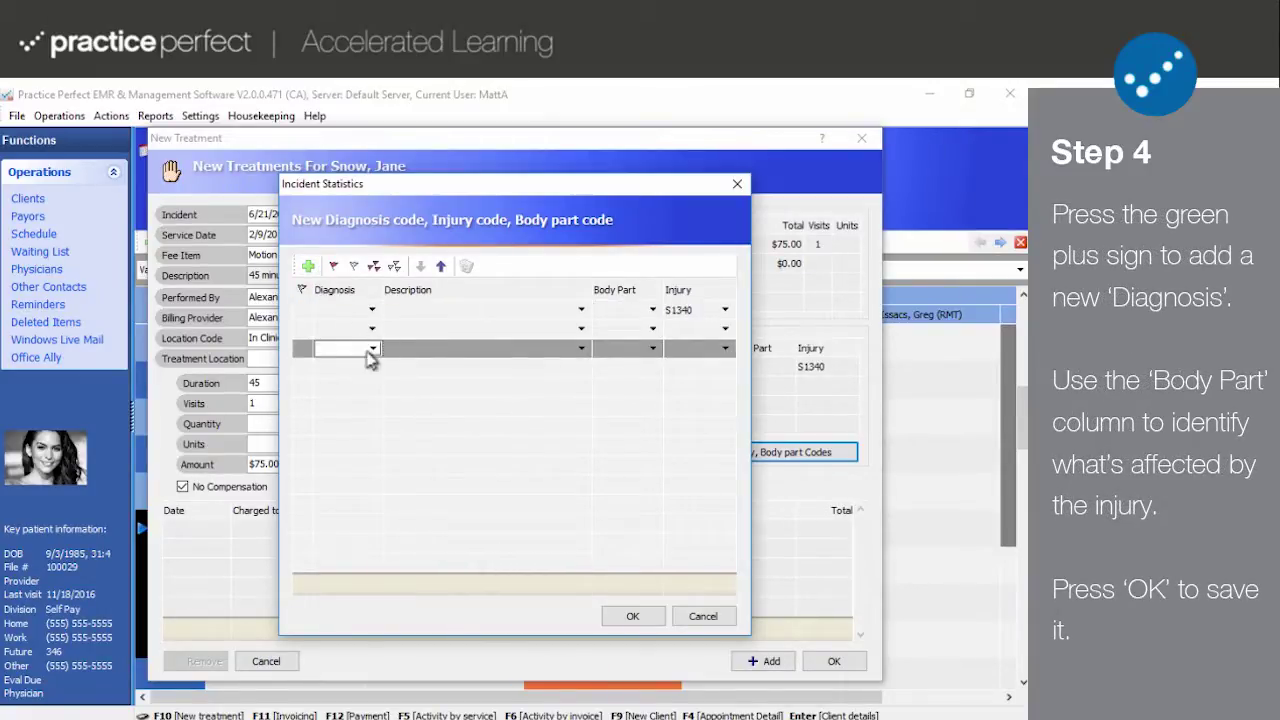
left_click(372, 348)
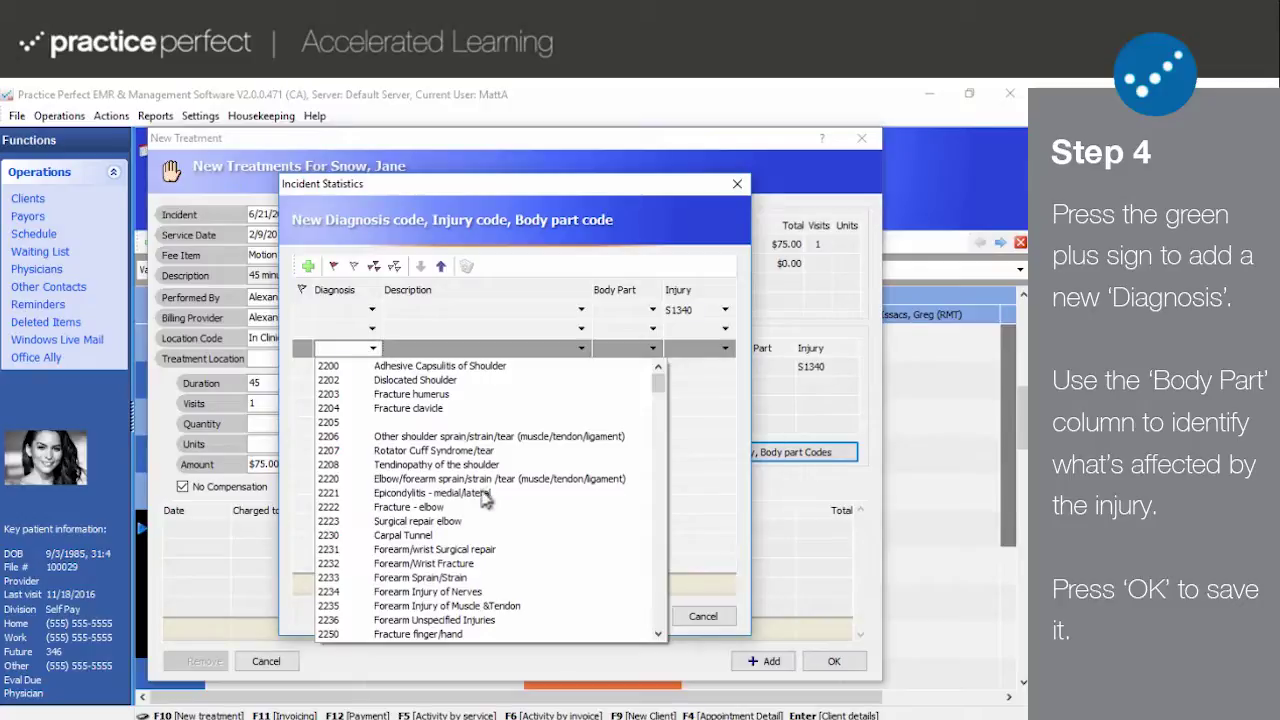
scroll(484, 500, "down", 8)
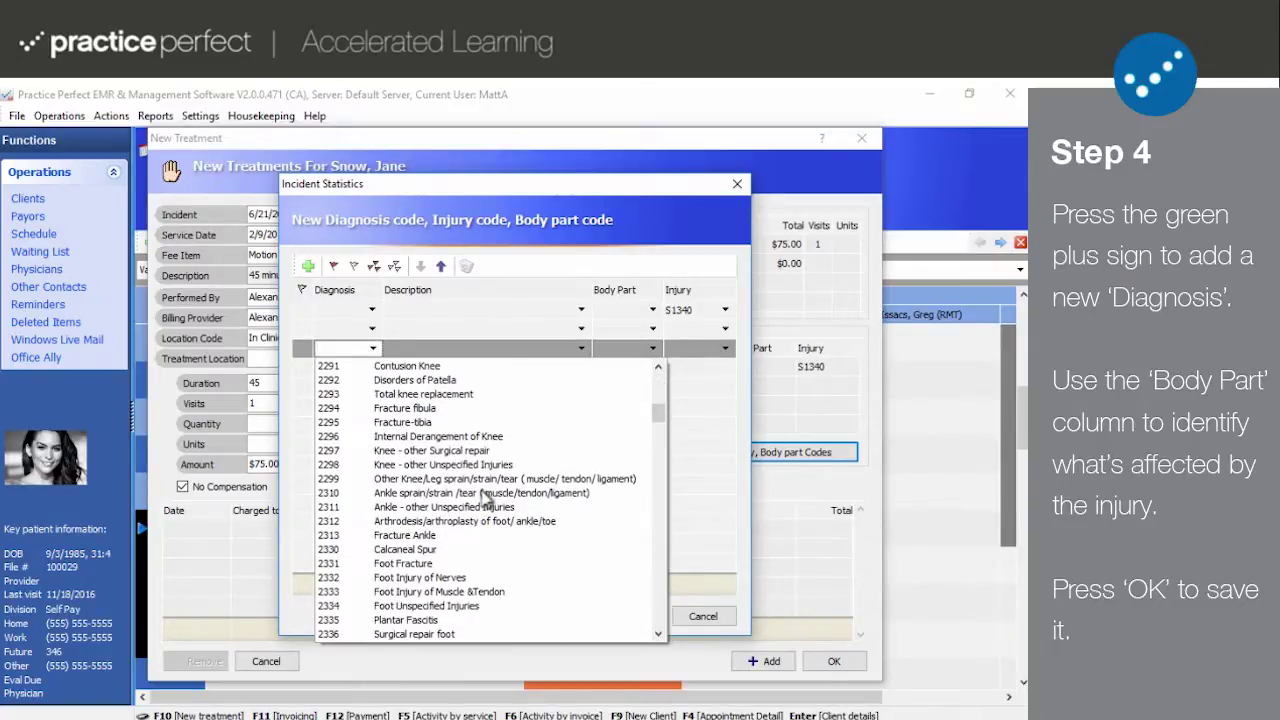
left_click(429, 535)
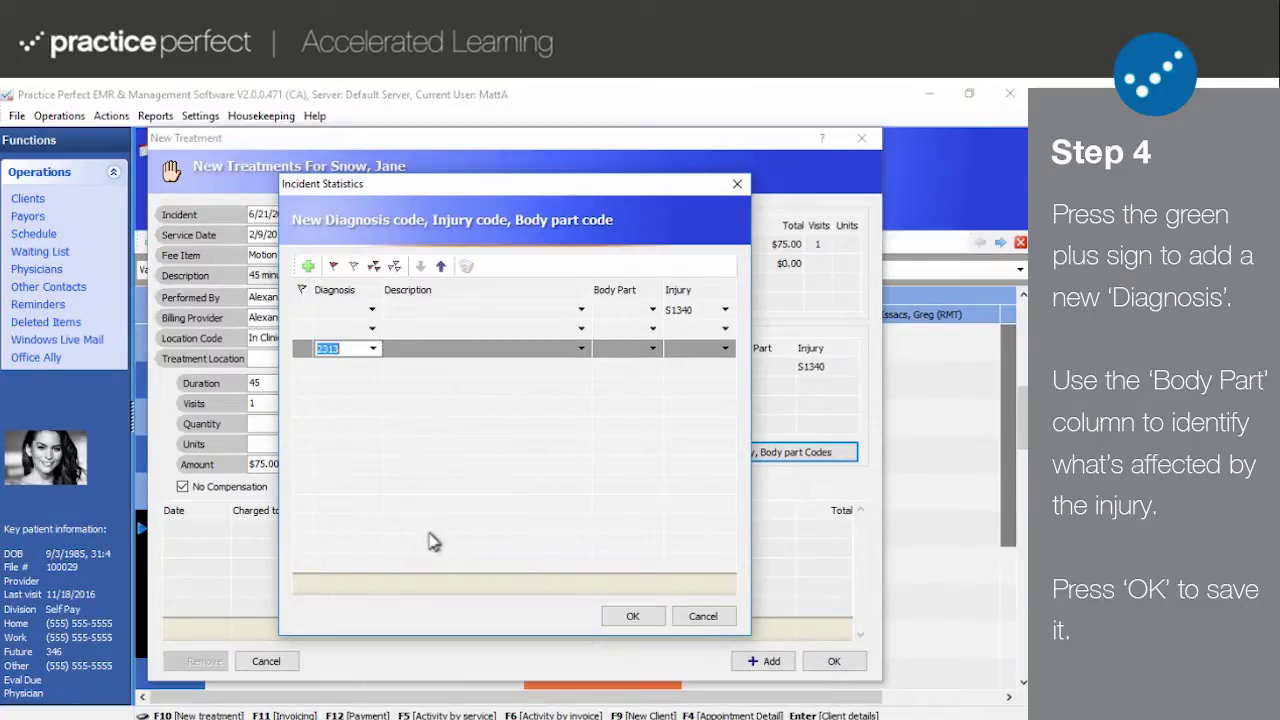
key("Tab")
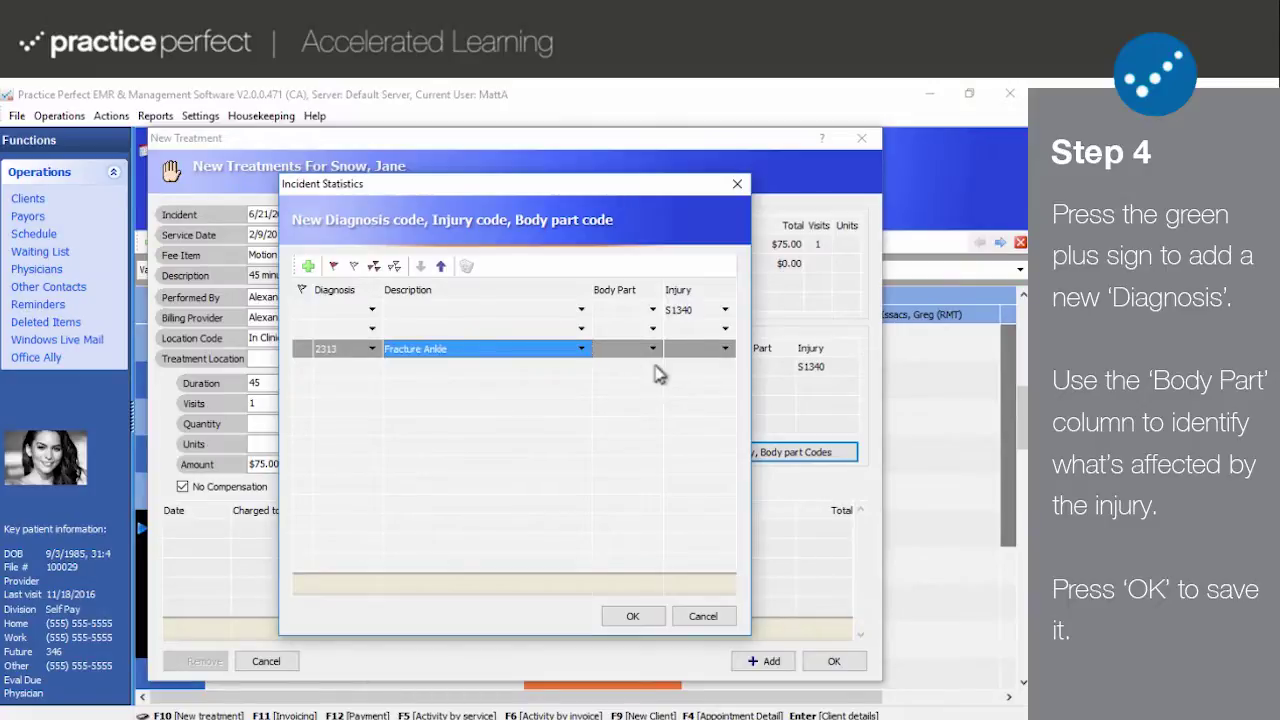
key("Tab")
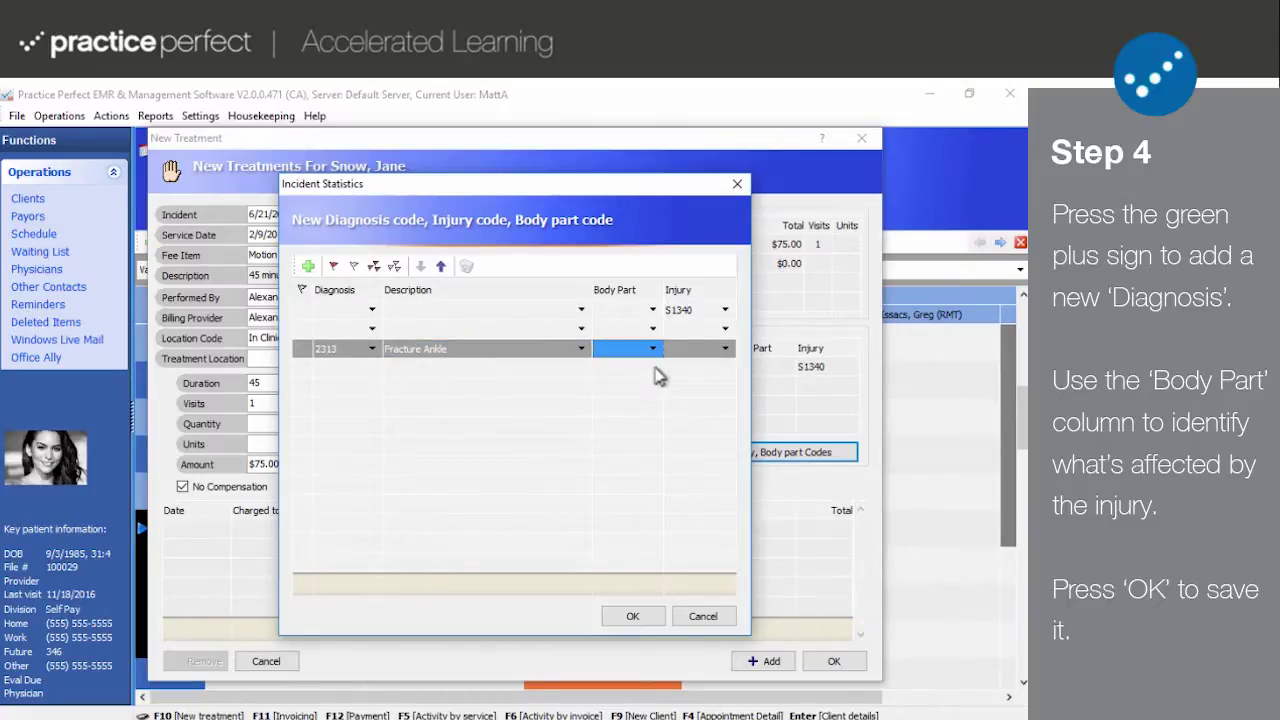
Step: Check the body part and injury code choices, save the new diagnosis with both left blank, and select it in the treatment's statistics
left_click(653, 349)
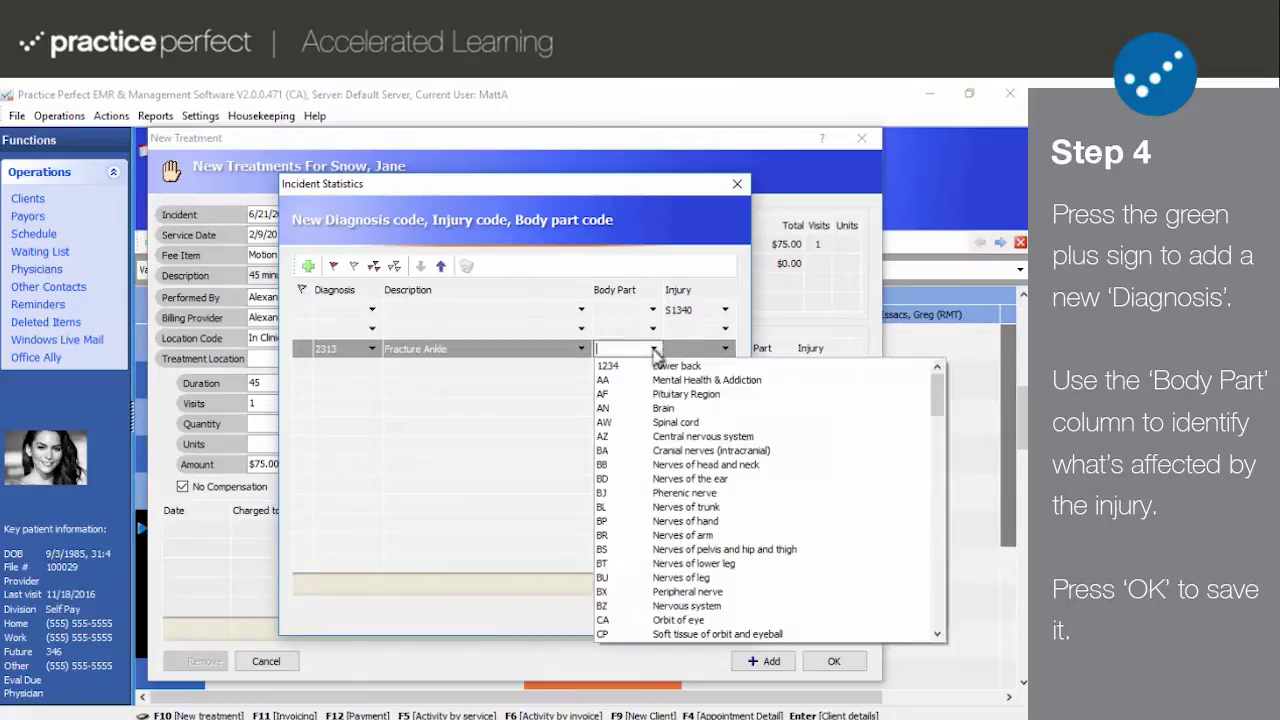
left_click(727, 349)
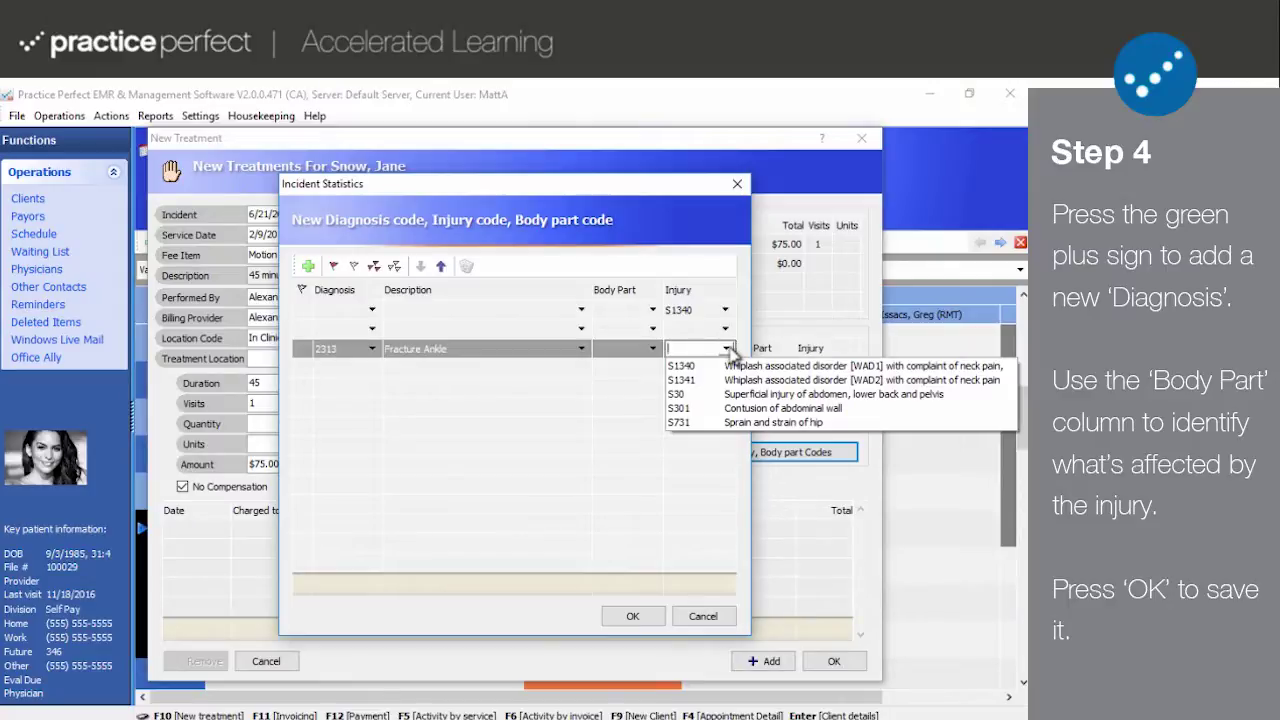
left_click(729, 350)
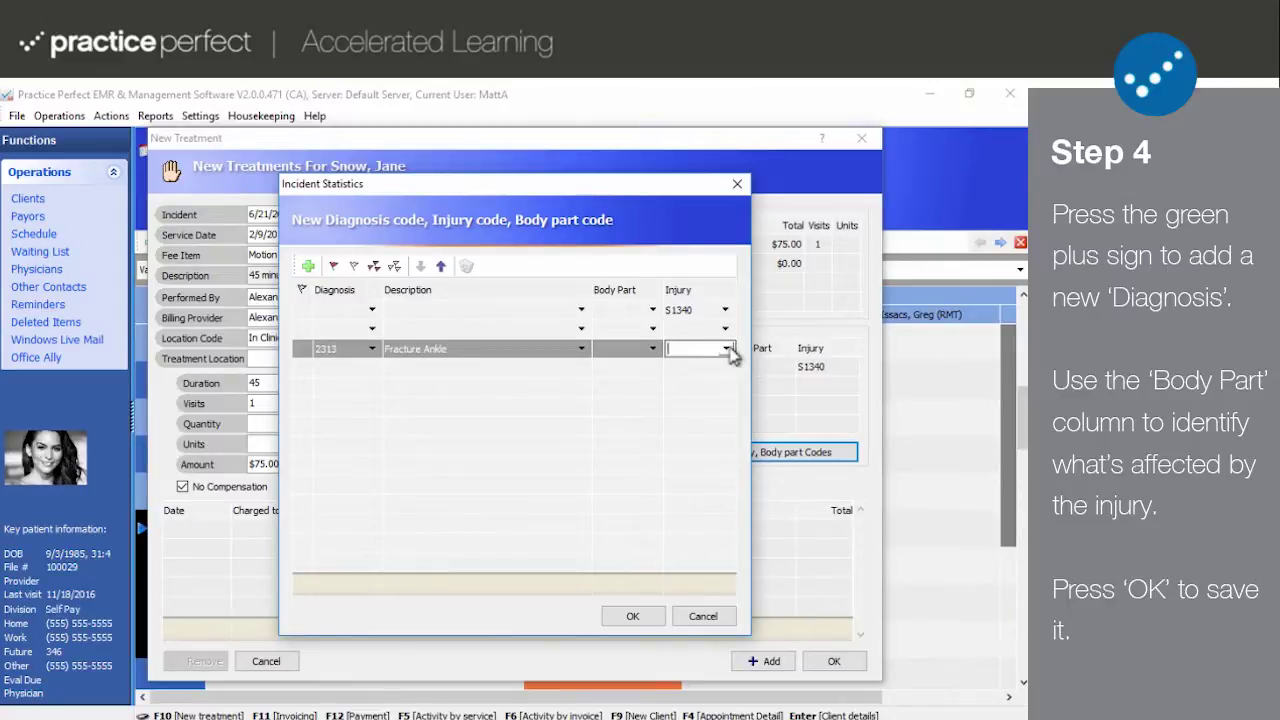
left_click(627, 624)
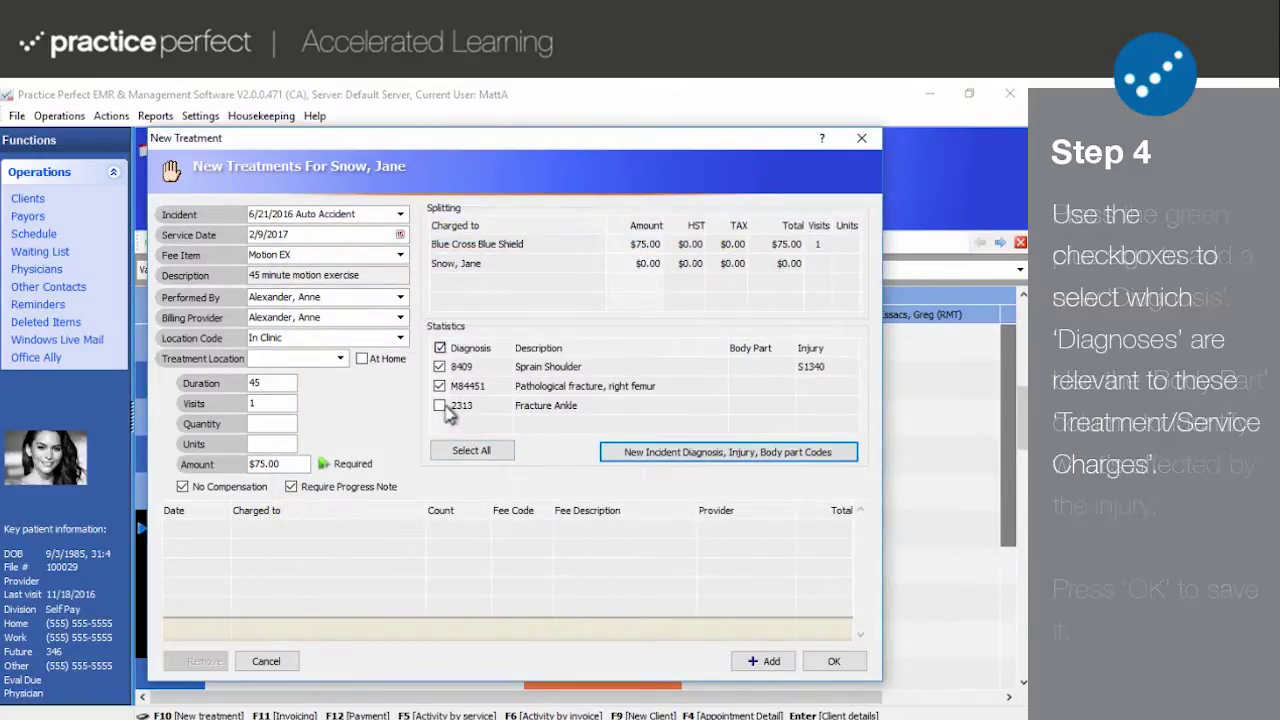
left_click(446, 410)
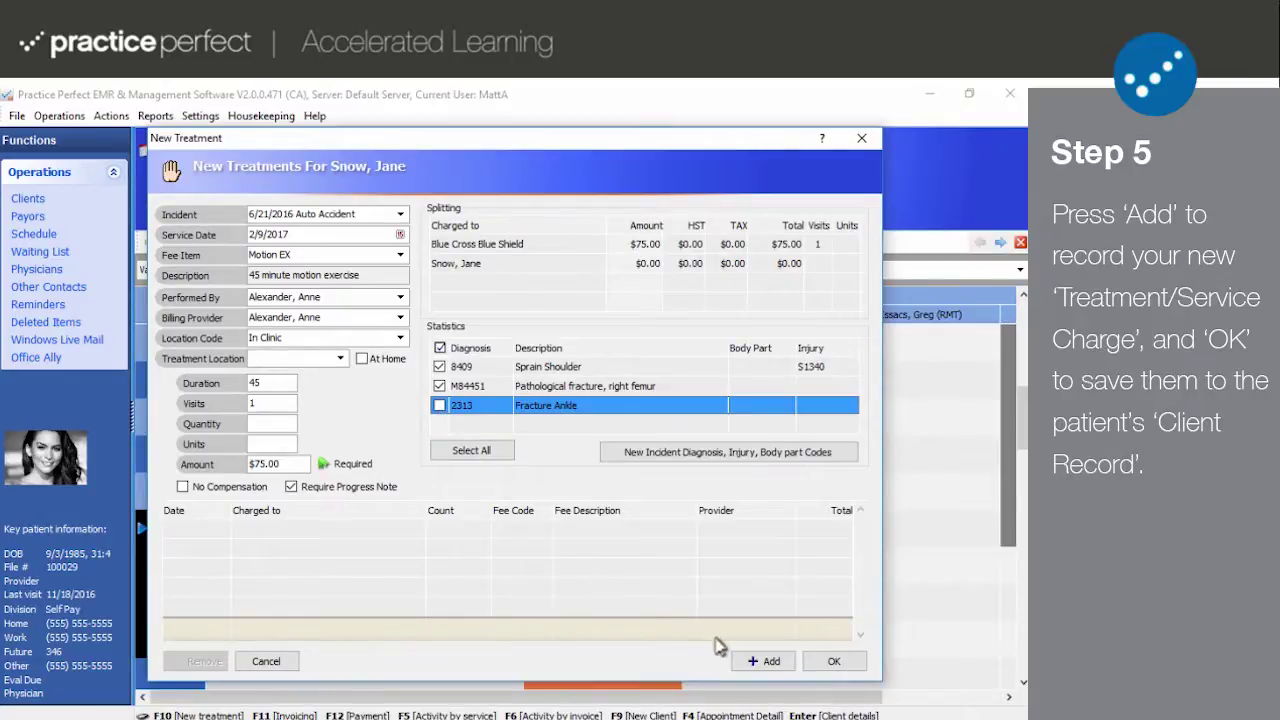
Step: Add the Motion EX charge to the treatment's charge list and remove that entry again
left_click(740, 664)
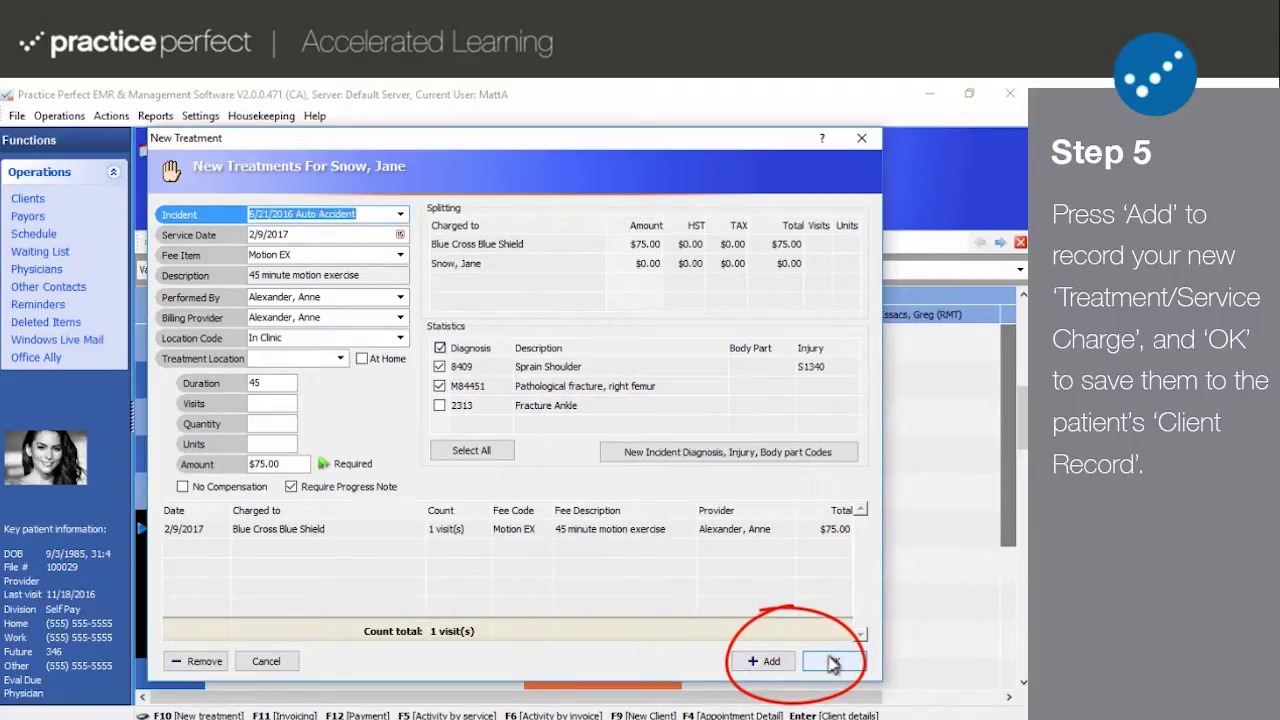
left_click(745, 540)
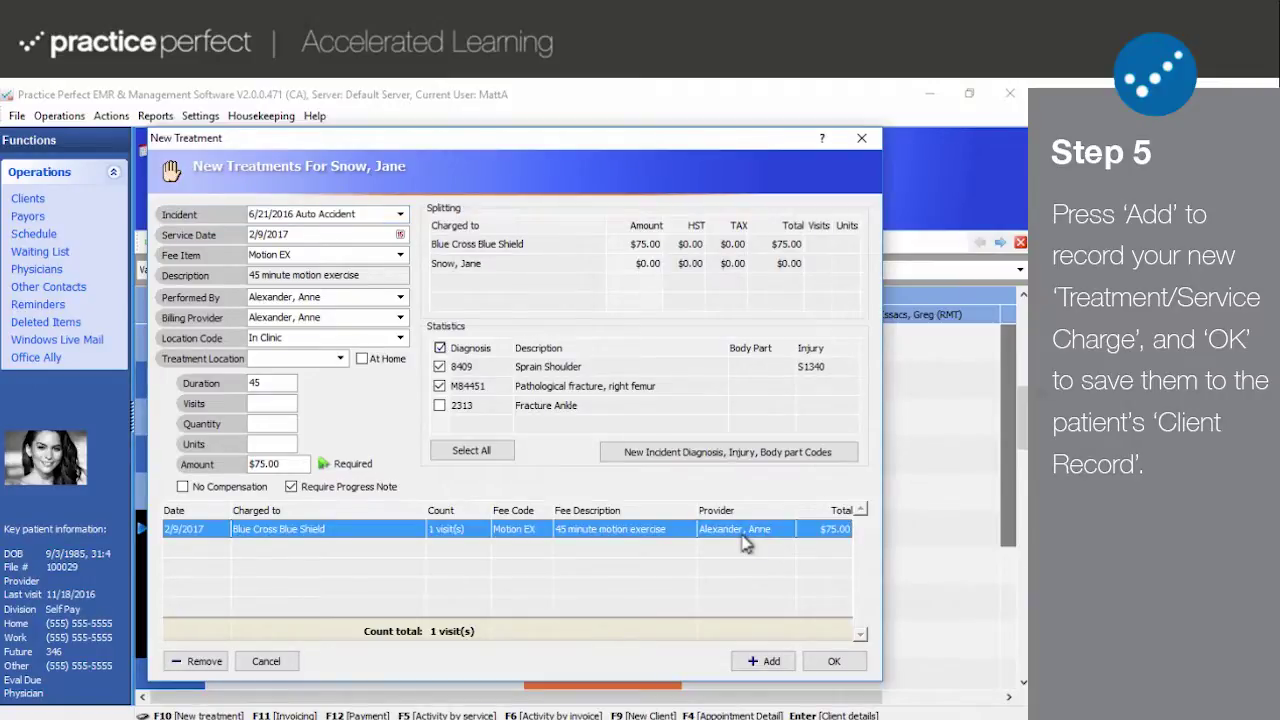
left_click(200, 661)
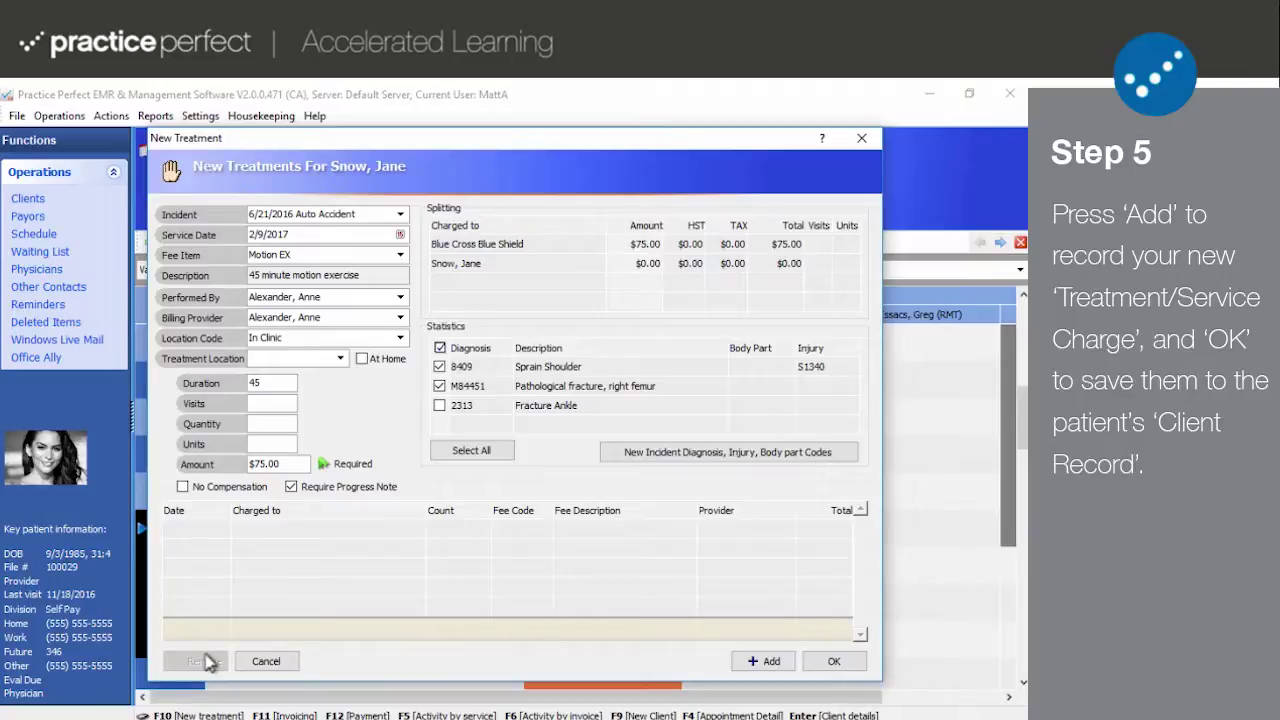
Step: Record the 45 minute motion exercise charge in the client's record and display the client's Activities by Service
left_click(766, 662)
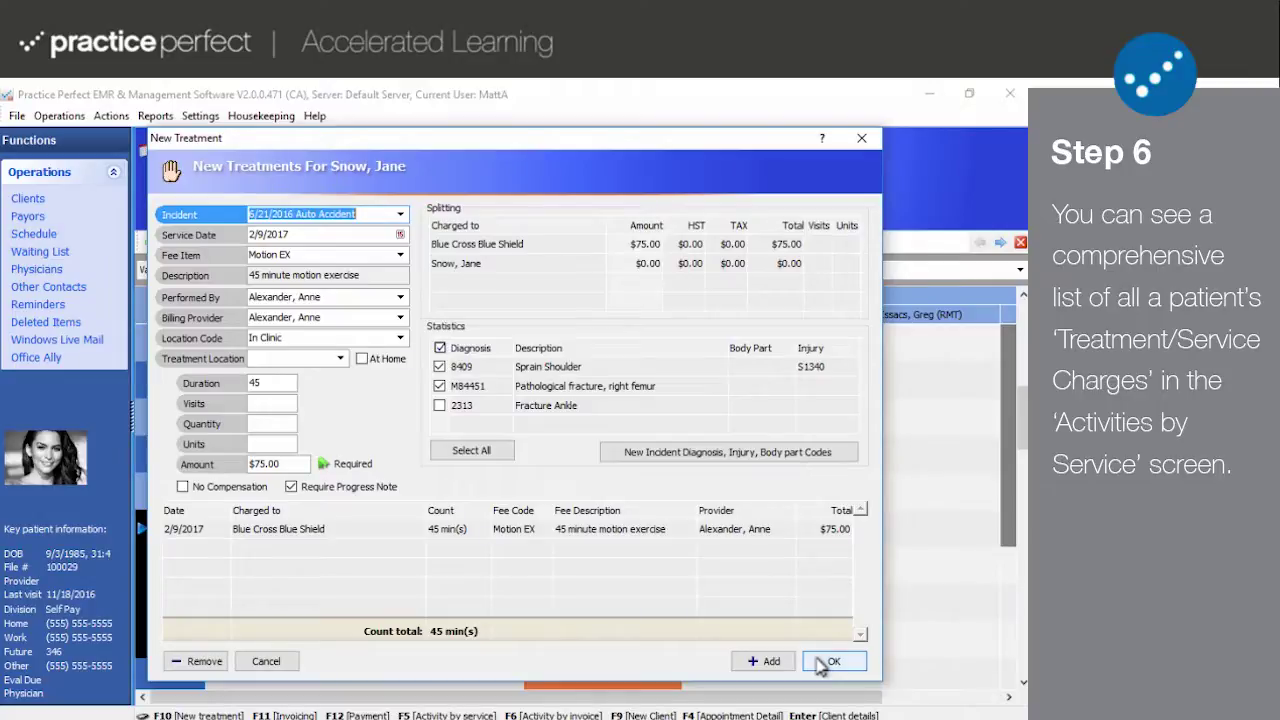
left_click(826, 662)
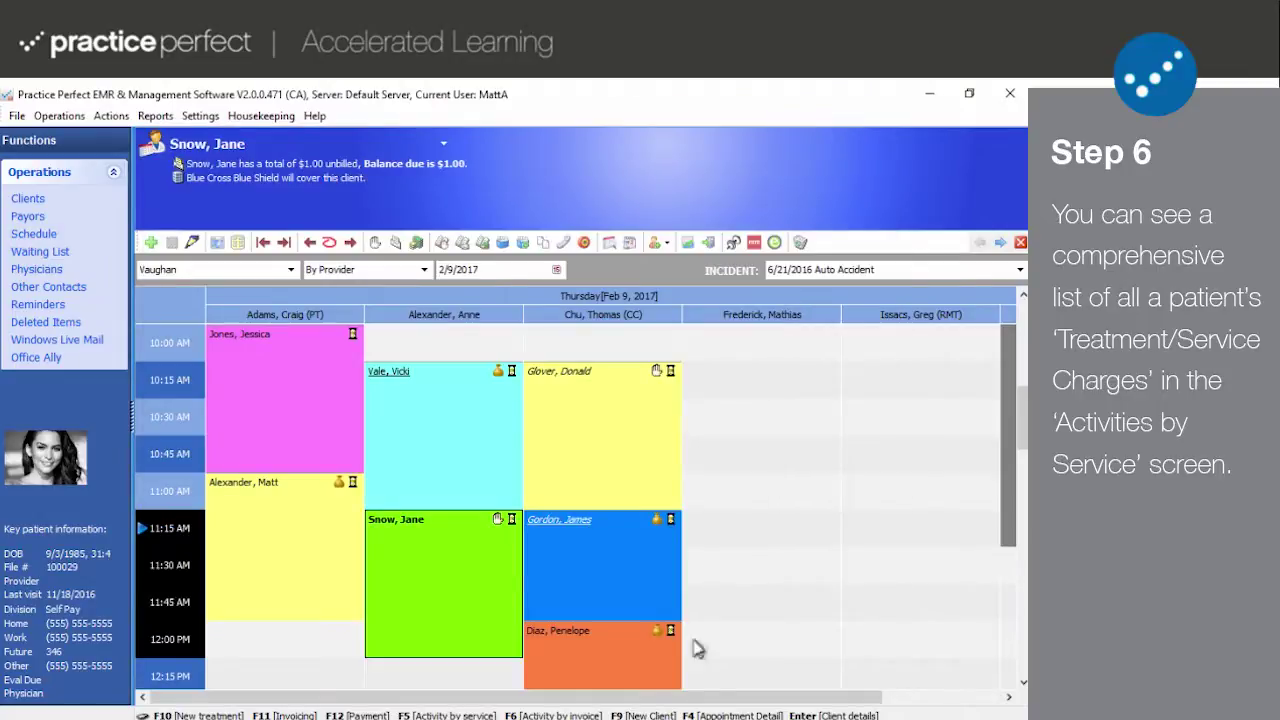
left_click(442, 244)
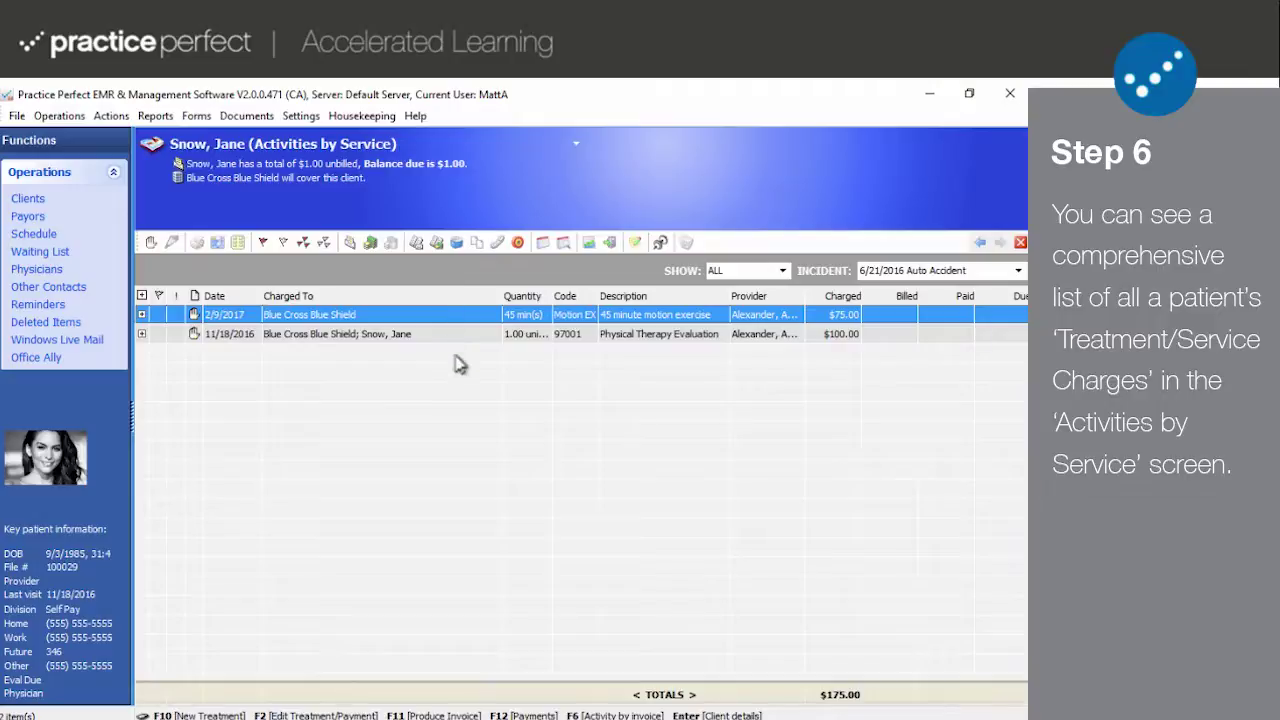